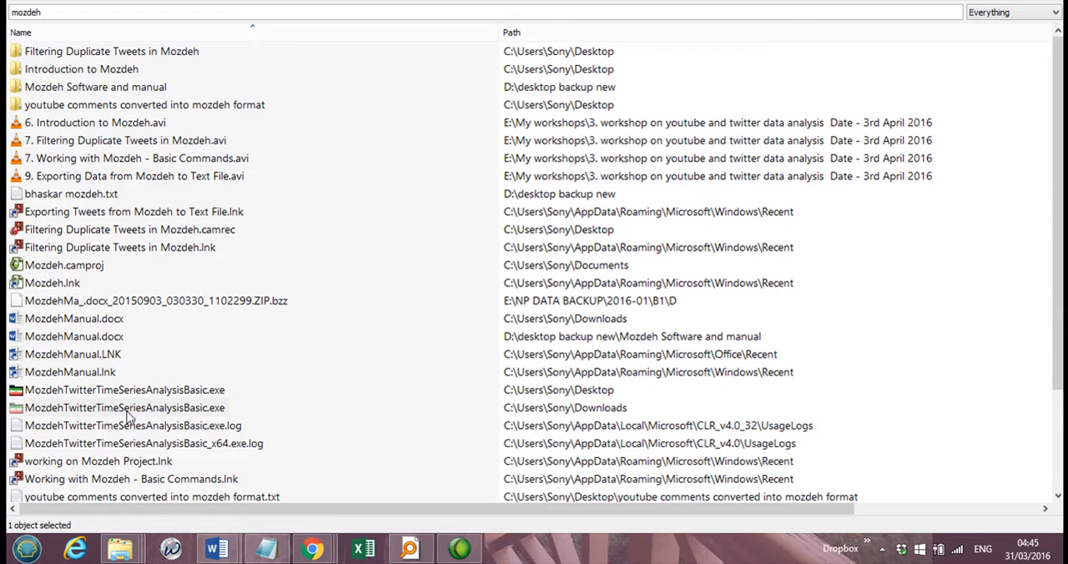
Step: Launch Mozdeh from its MozdehTwitterTimeSeriesAnalysisBasic.exe file and open the "random tweets" project
double_click(129, 411)
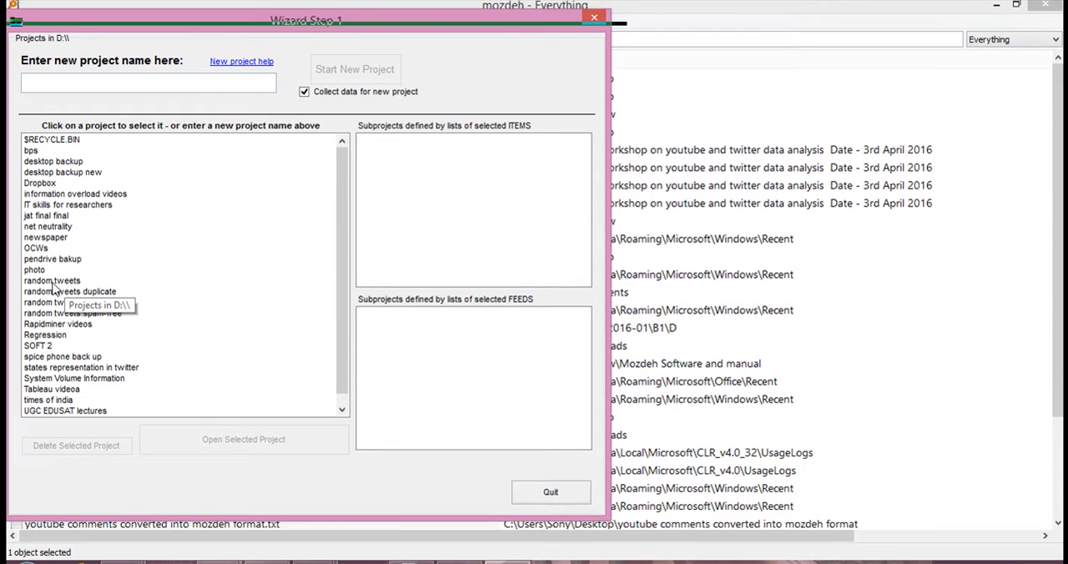
left_click(57, 283)
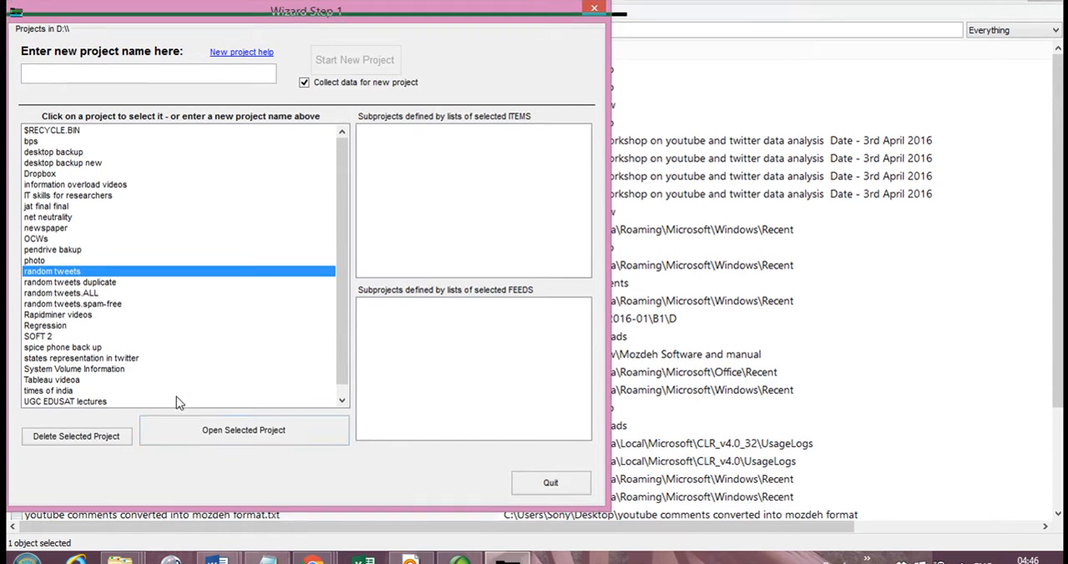
left_click(278, 447)
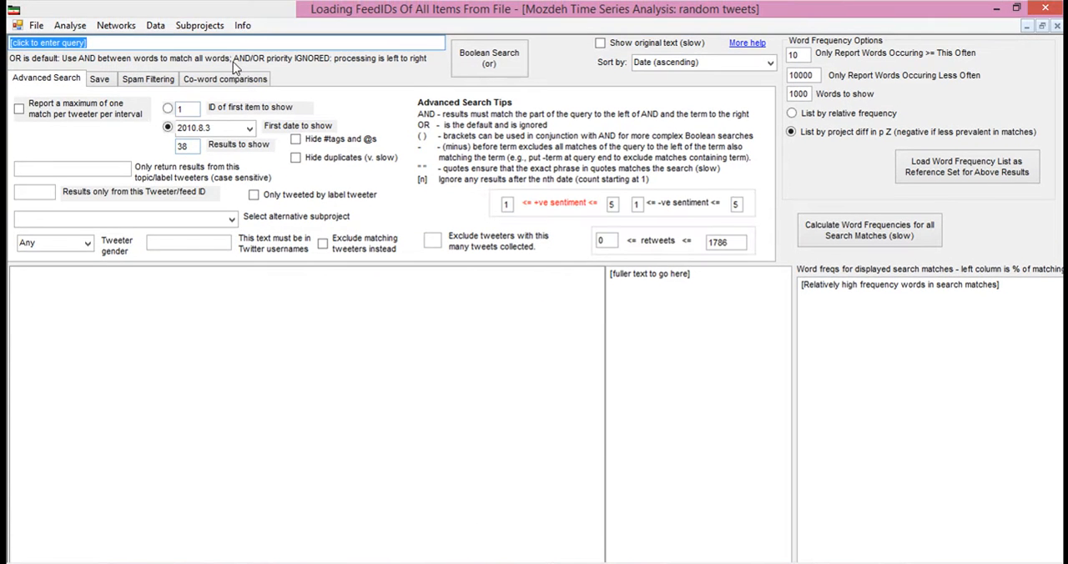
Step: Open the sentiment analysis options and set the lower limit of the word frequency range to 15000
left_click(69, 26)
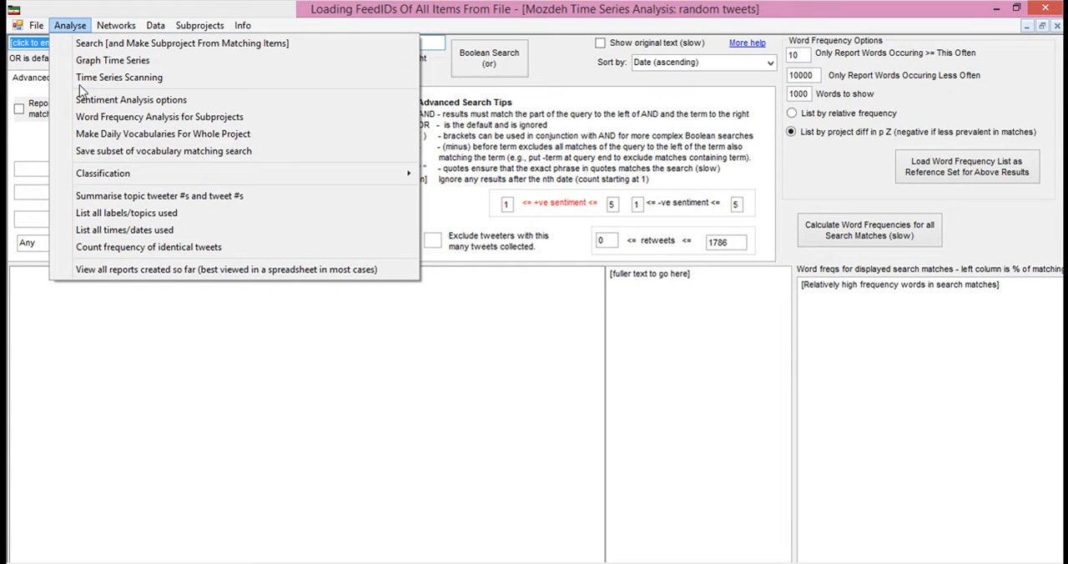
left_click(107, 101)
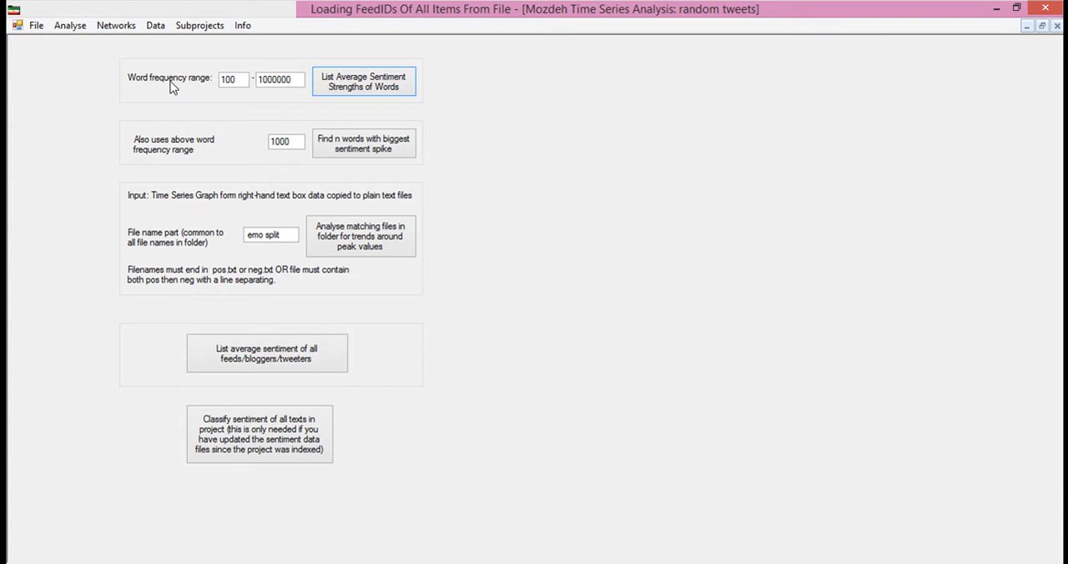
left_click(241, 79)
left_click_drag(241, 79, 211, 79)
type("30")
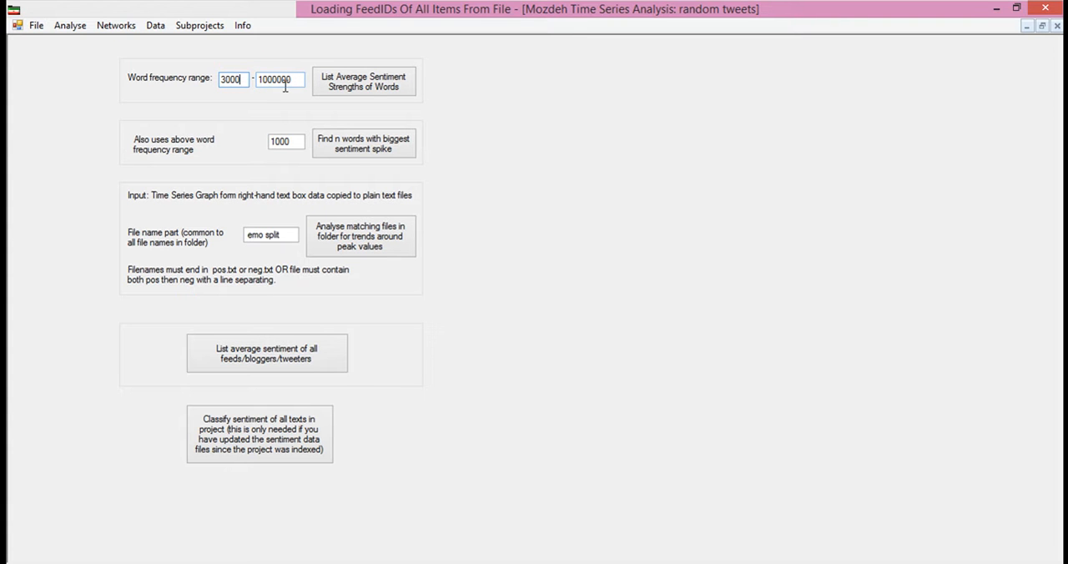
left_click_drag(243, 79, 220, 82)
type("150")
Step: List the average sentiment strengths of words and save the results as "list average" in the project's reports folder
left_click(373, 90)
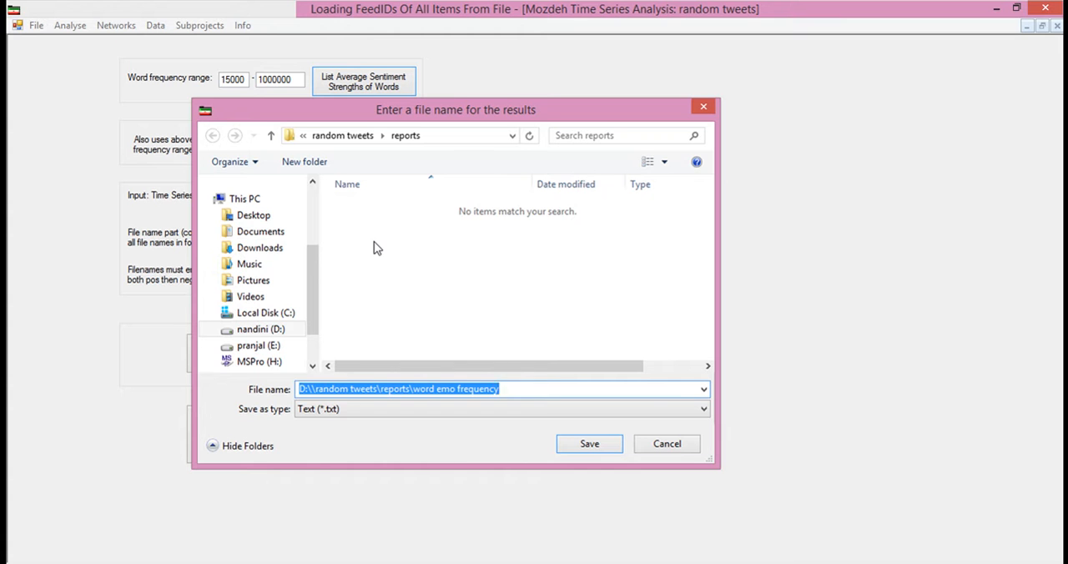
type("list averge")
key("BackSpace")
type("age")
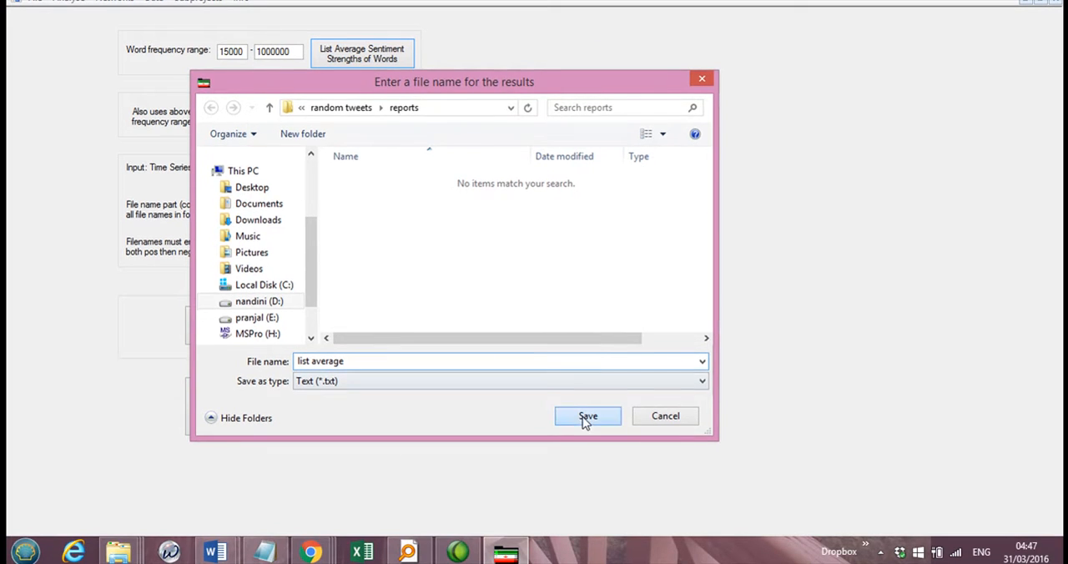
left_click(589, 443)
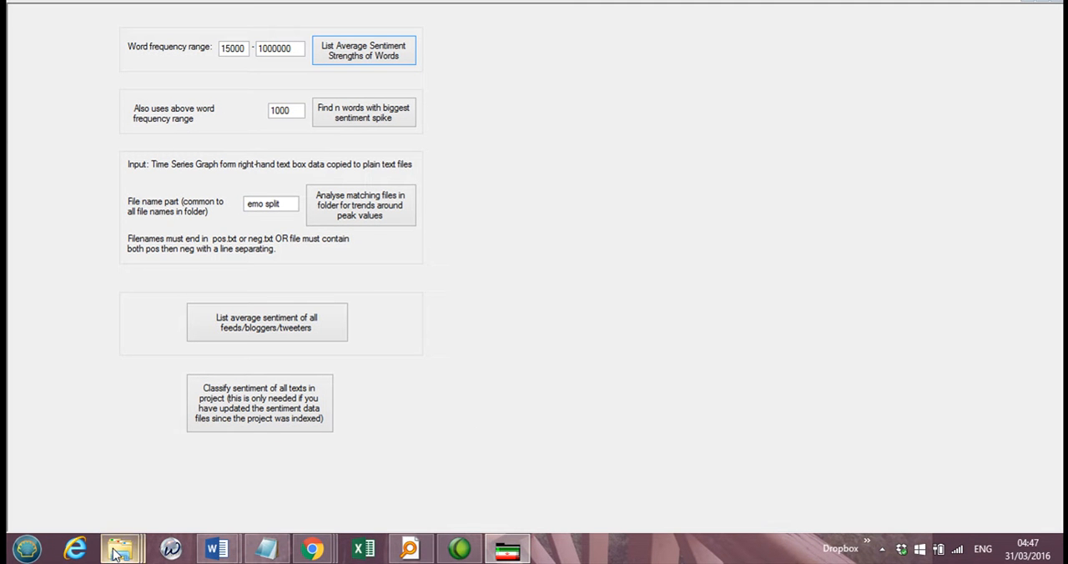
Step: Open the "list average" text file from the reports folder and copy all of its contents
mouse_move(121, 548)
left_click(153, 497)
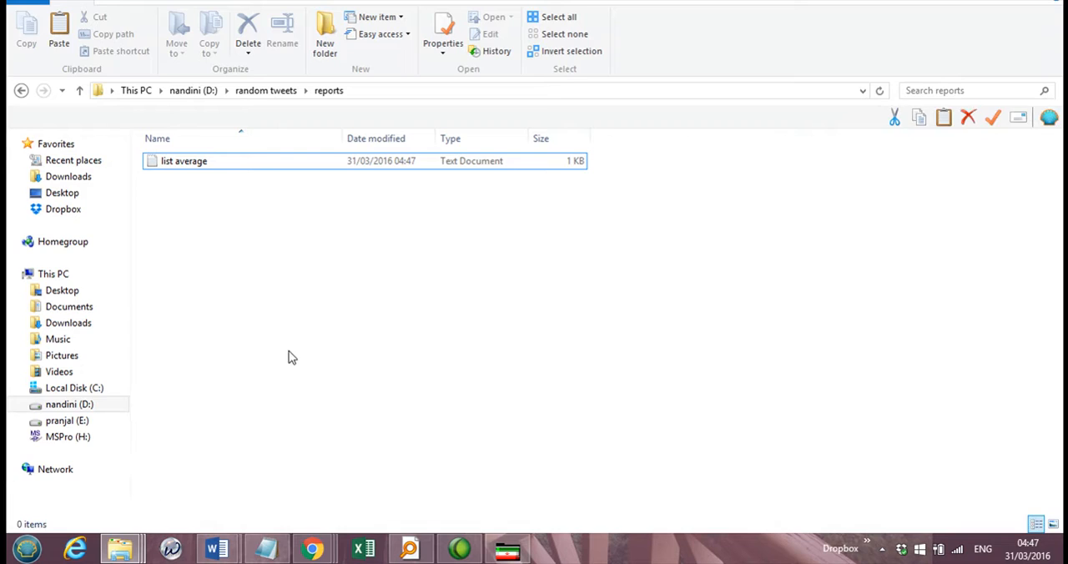
left_click(191, 162)
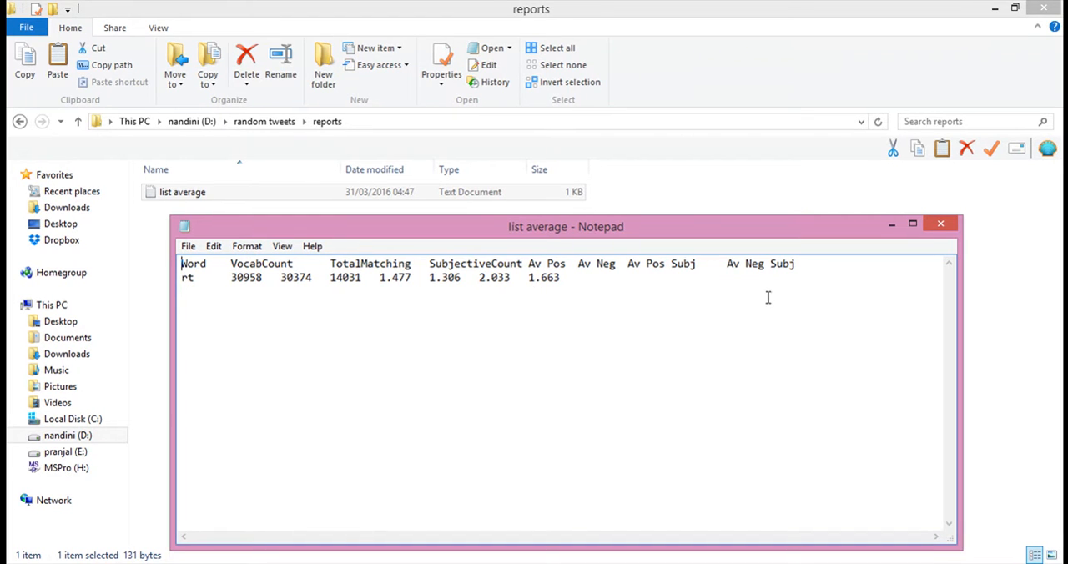
left_click_drag(329, 287, 185, 264)
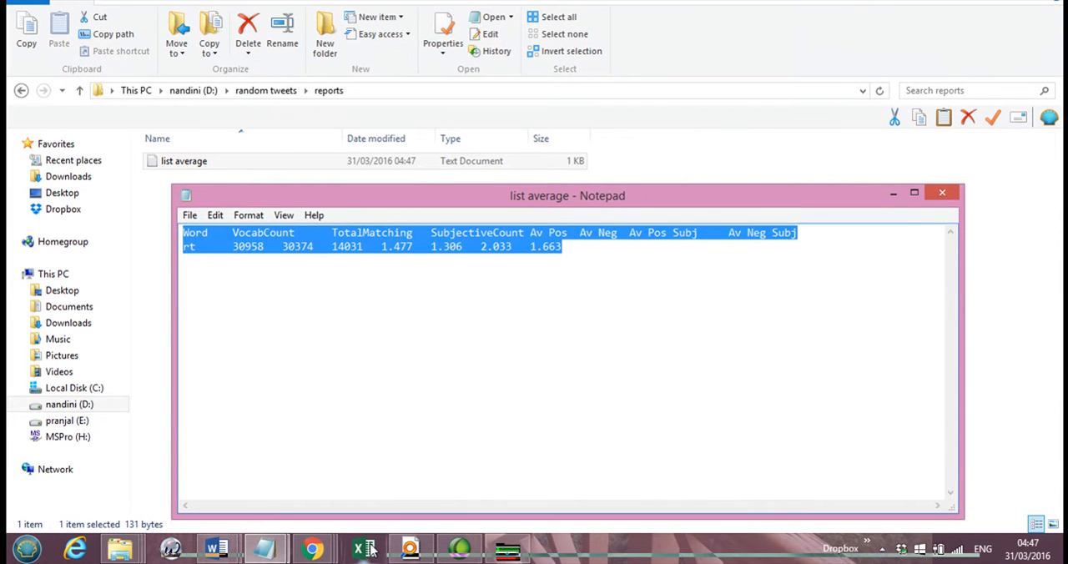
left_click(307, 277)
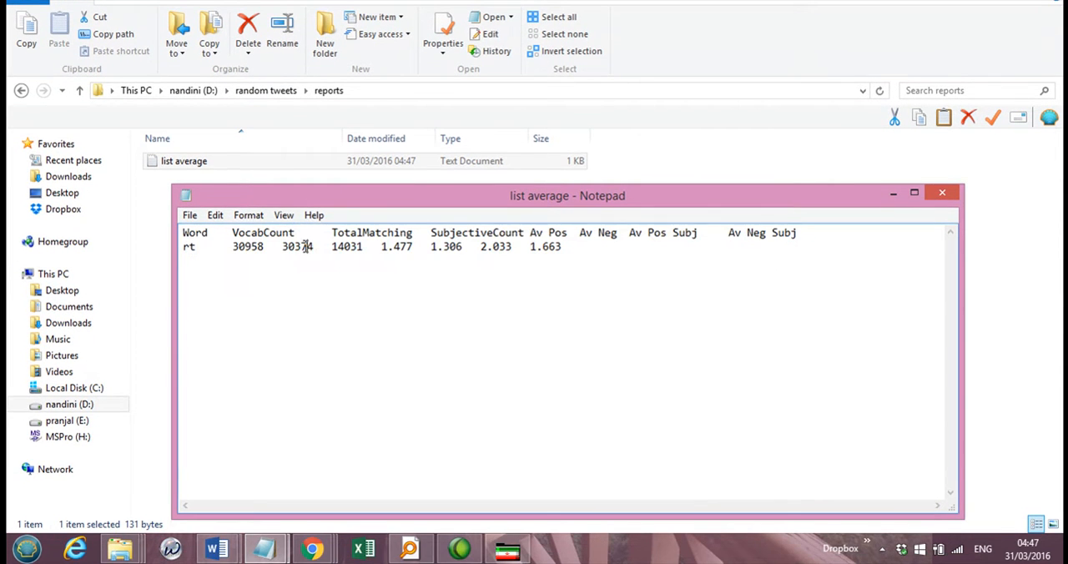
Step: Switch to Excel, dismiss the activation wizard, and paste the copied report into a new blank workbook starting at A1
left_click(364, 551)
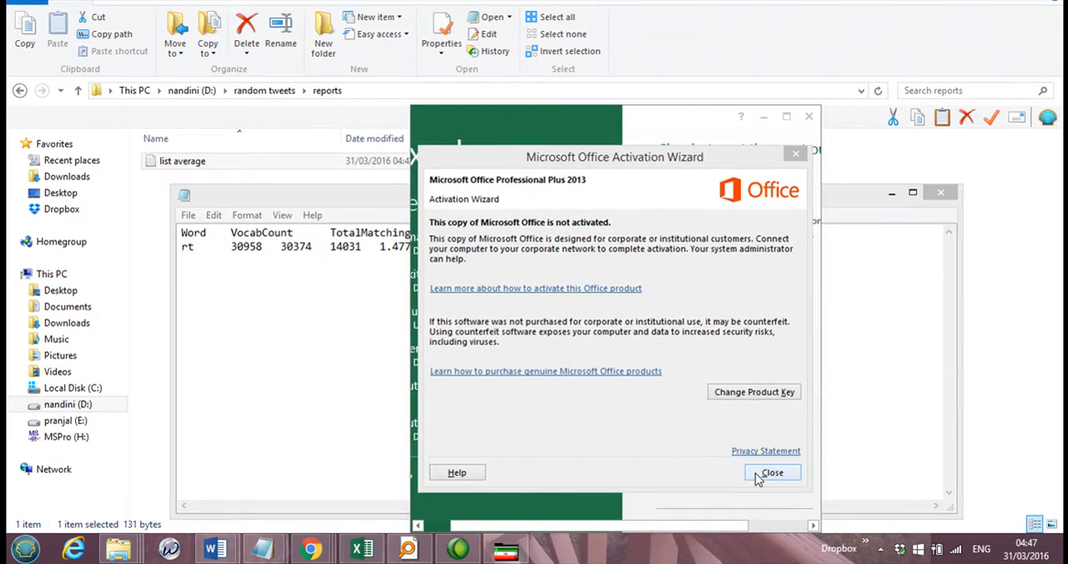
left_click(764, 468)
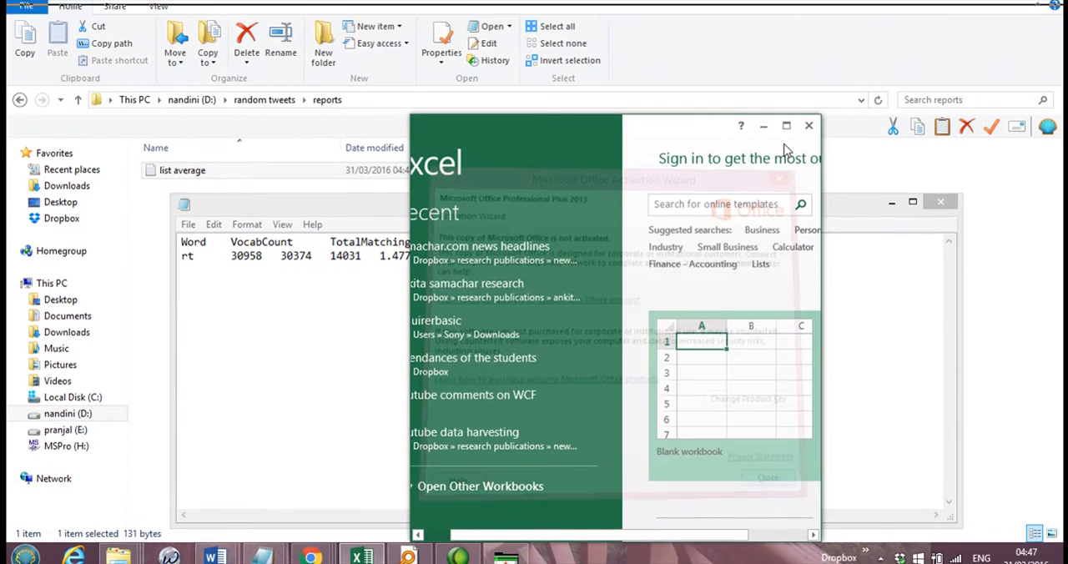
left_click(787, 126)
left_click(392, 239)
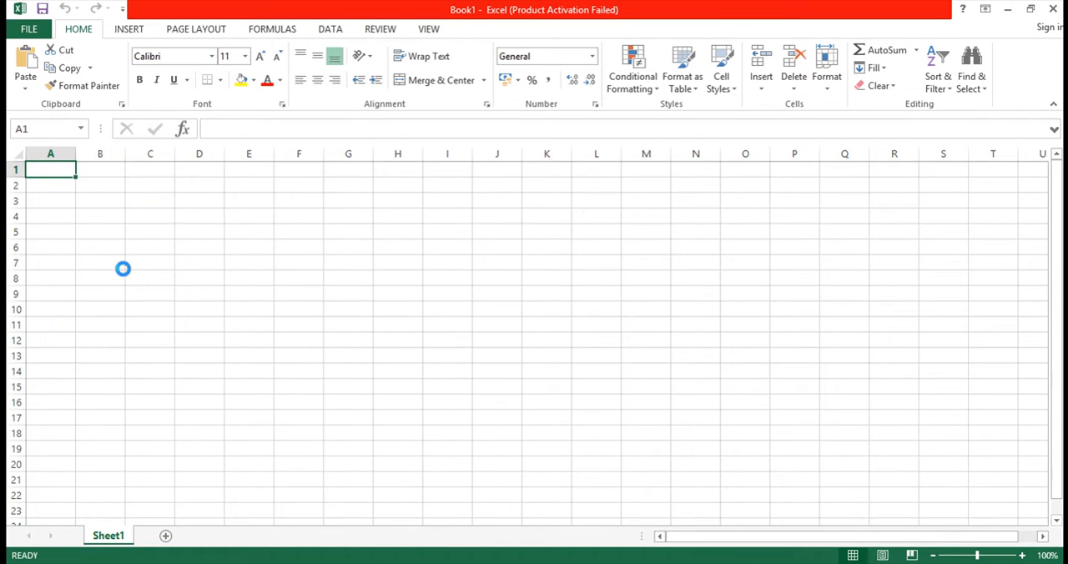
key("ctrl+v")
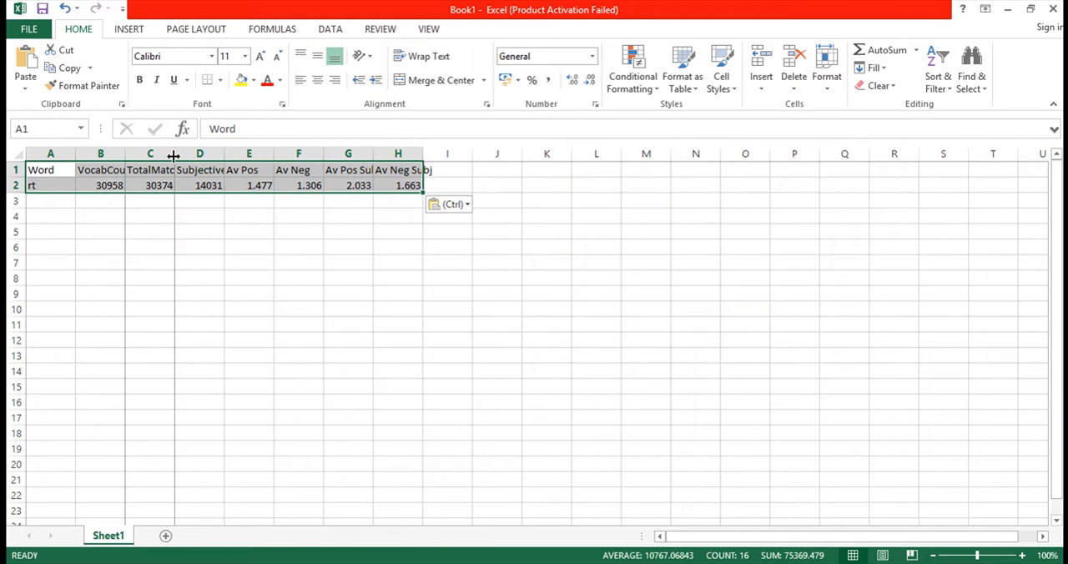
Step: Fit the widths of the VocabCount, TotalMatching, SubjectiveCount and Av Pos Subj columns to their contents
double_click(174, 156)
double_click(125, 156)
left_click(127, 228)
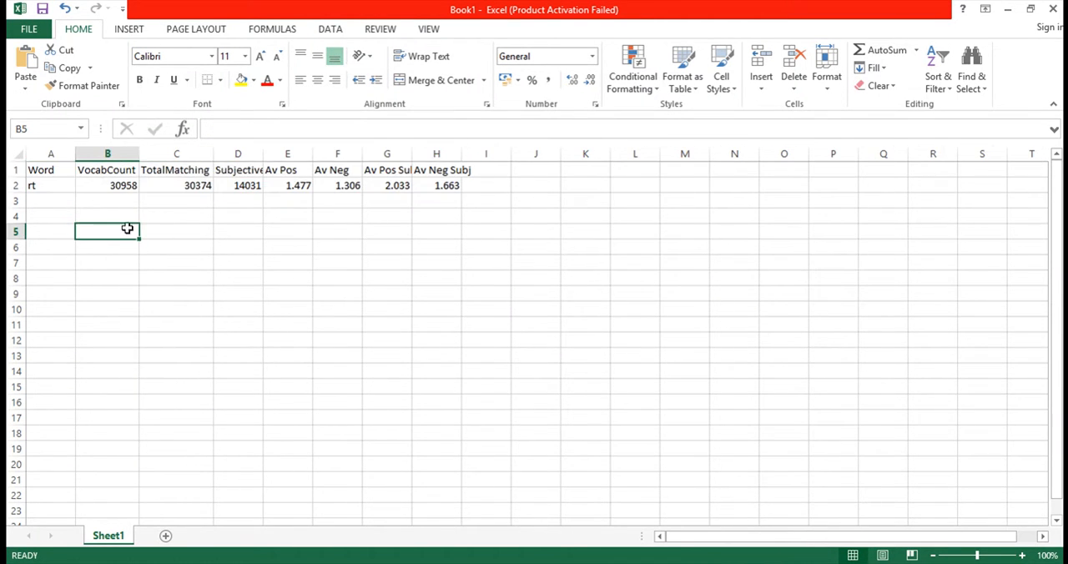
left_click(107, 185)
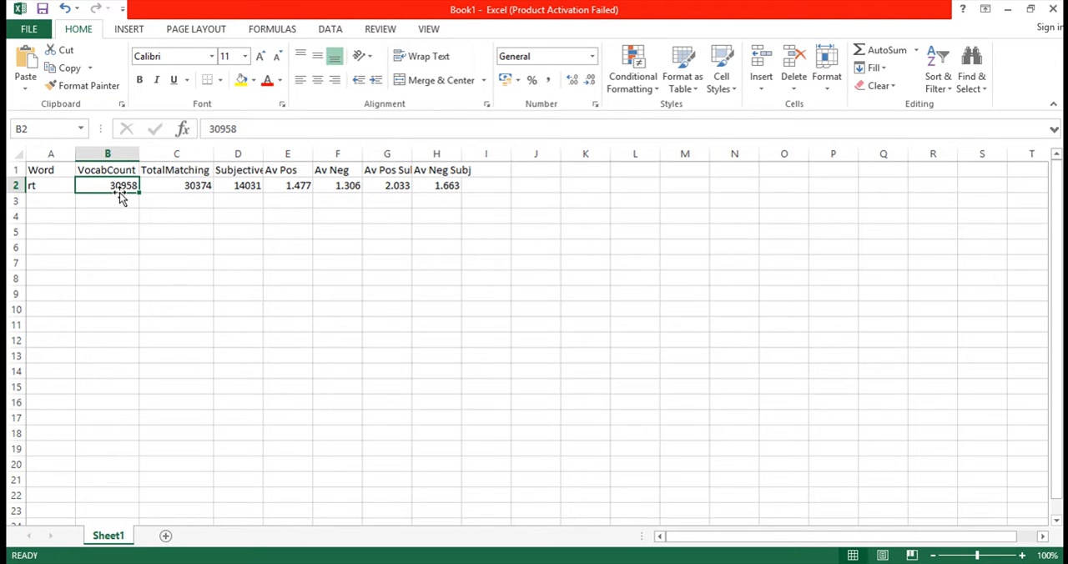
left_click_drag(213, 157, 215, 155)
double_click(263, 155)
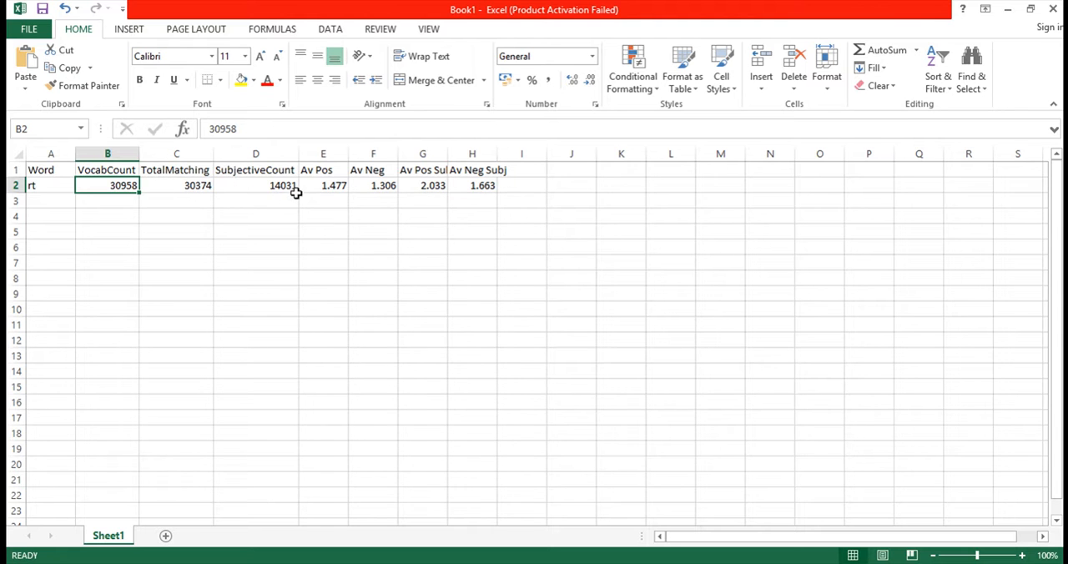
left_click(330, 187)
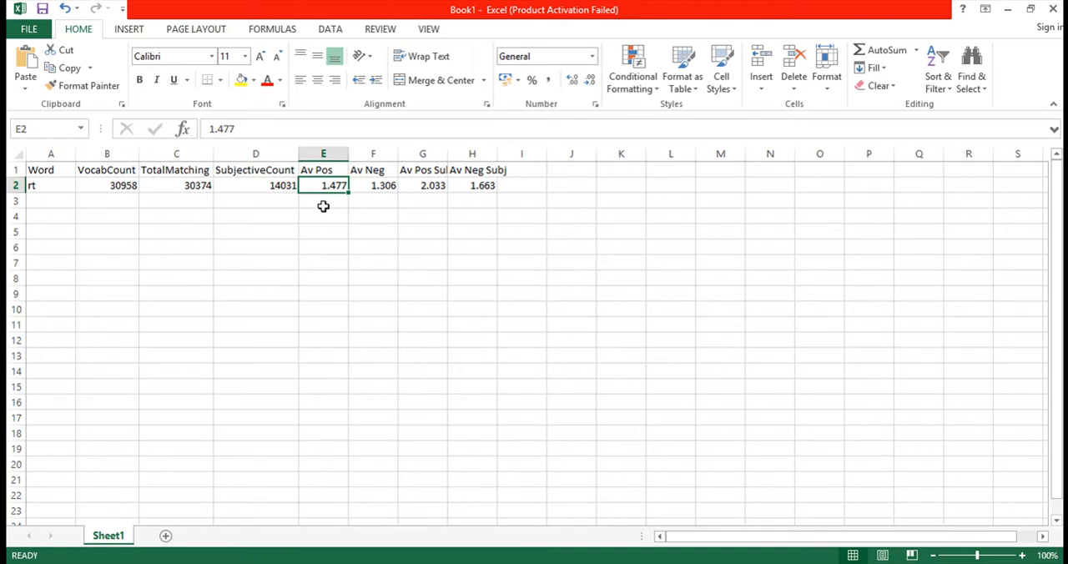
left_click(380, 187)
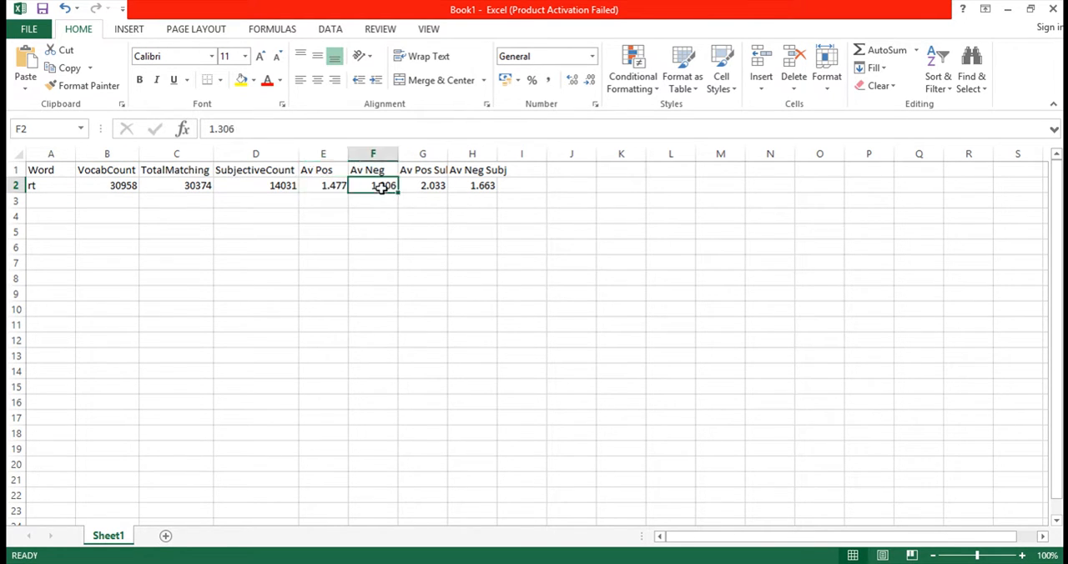
double_click(448, 154)
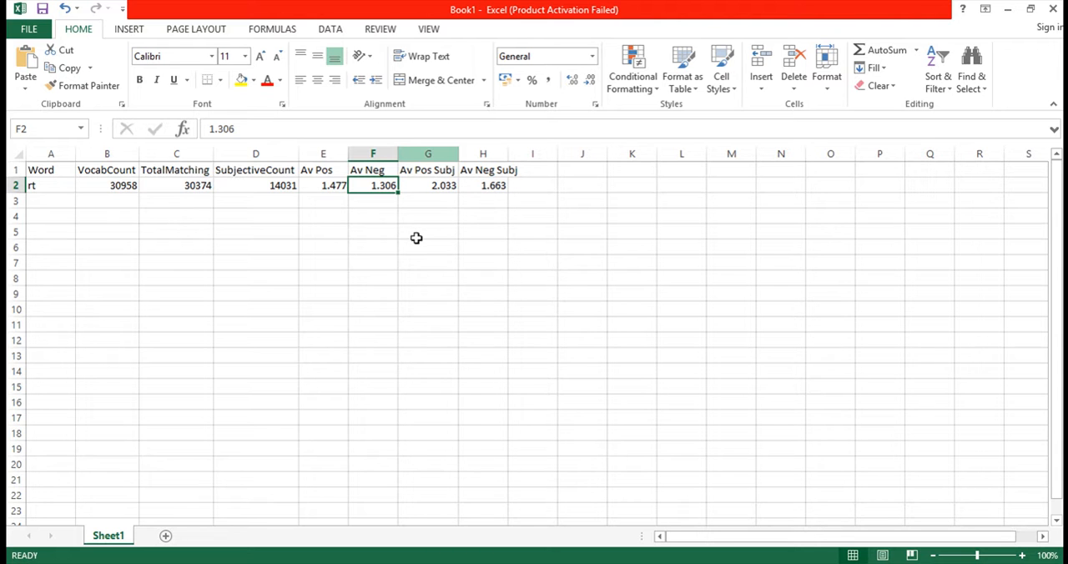
Step: Examine the average positive and negative sentiment values for the word rt, including the two subjective averages
left_click(327, 188)
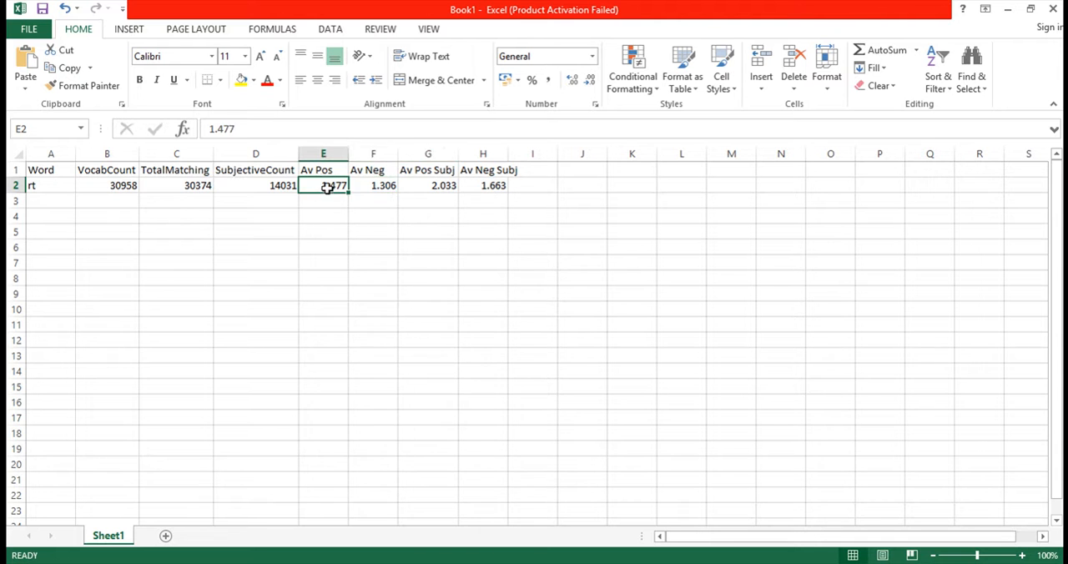
left_click(365, 186)
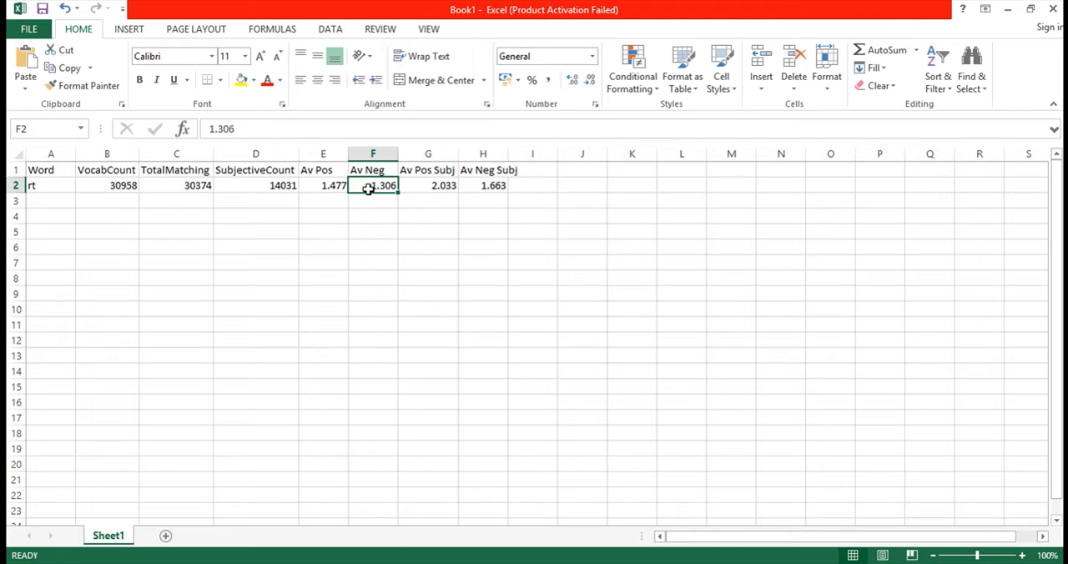
left_click(326, 187)
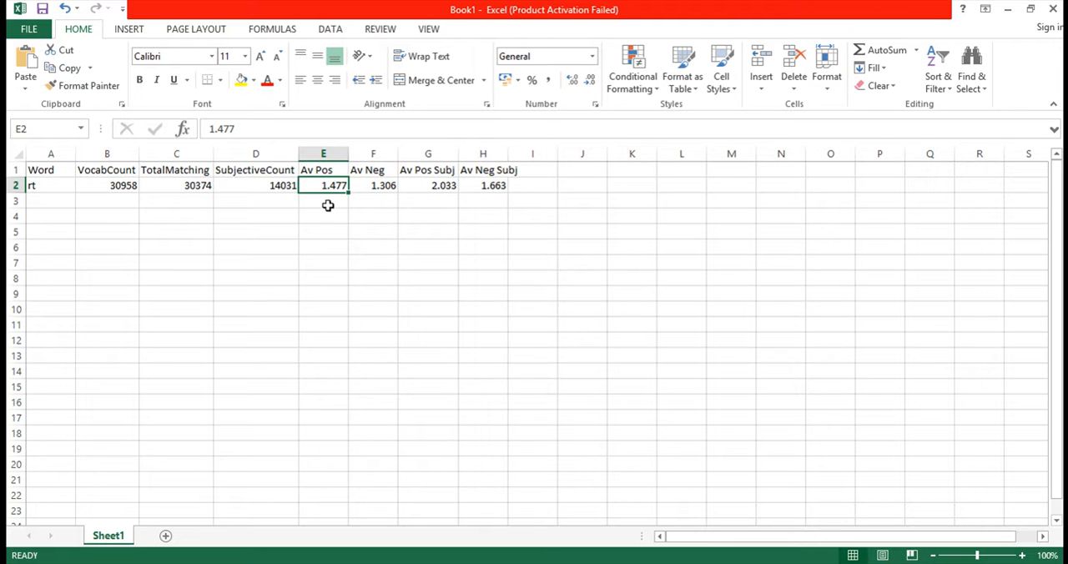
left_click(382, 187)
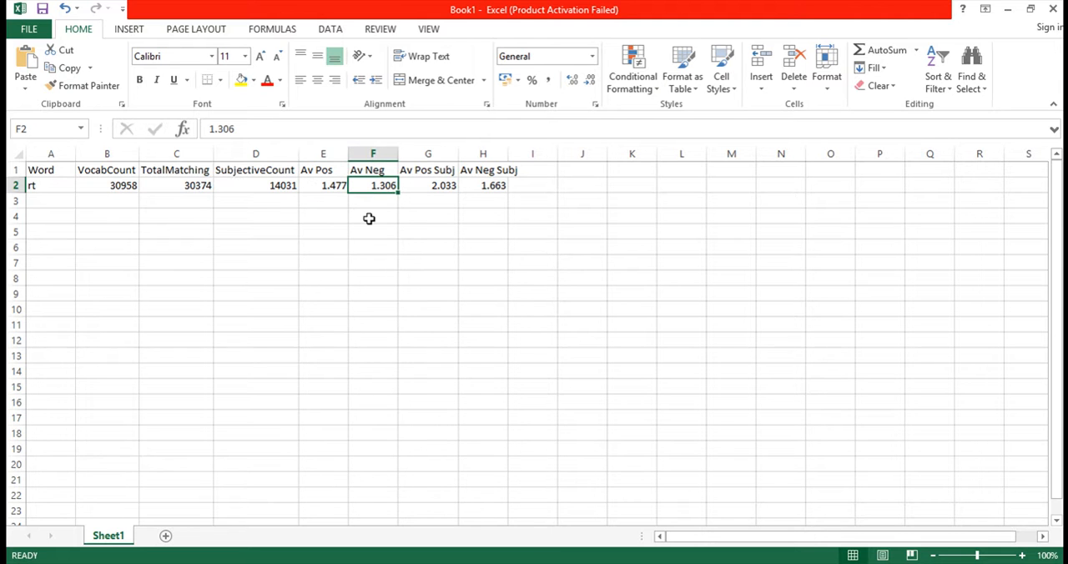
left_click(436, 187)
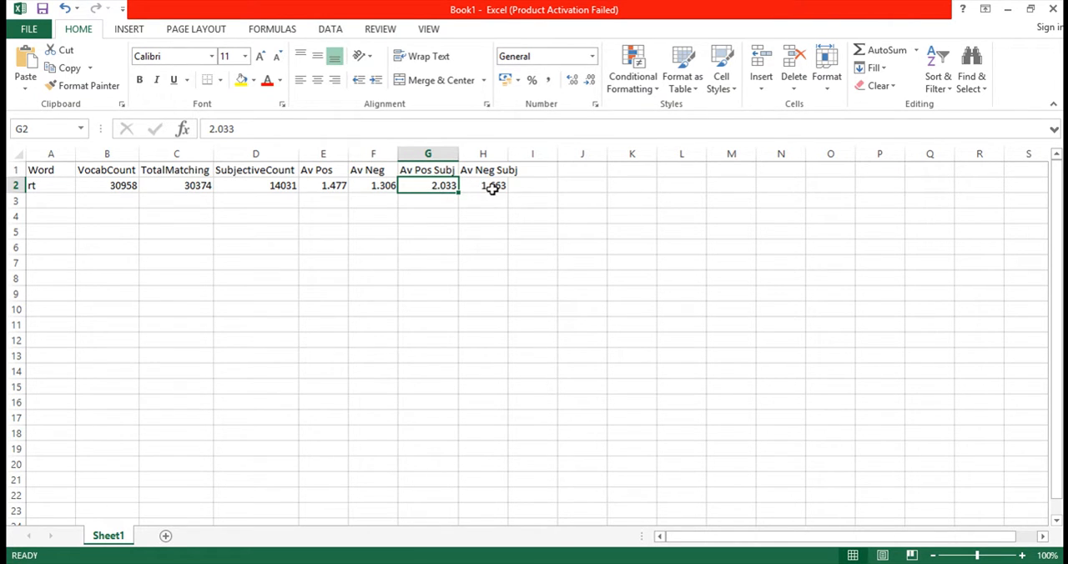
left_click(489, 187)
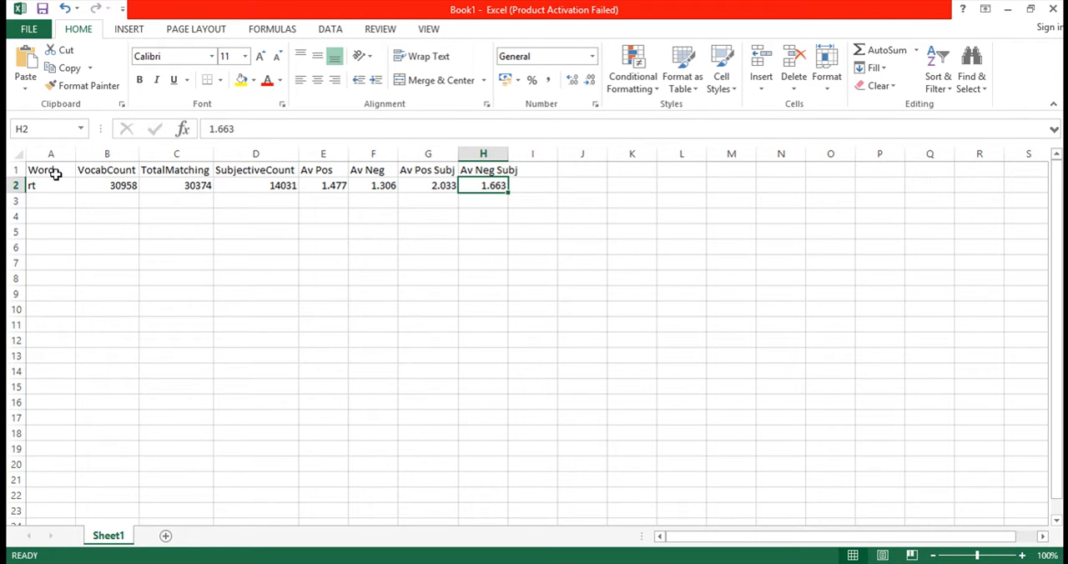
Step: Clear the pasted table in A1:H2 and delete the "list average" file from the reports folder
left_click_drag(57, 170, 483, 179)
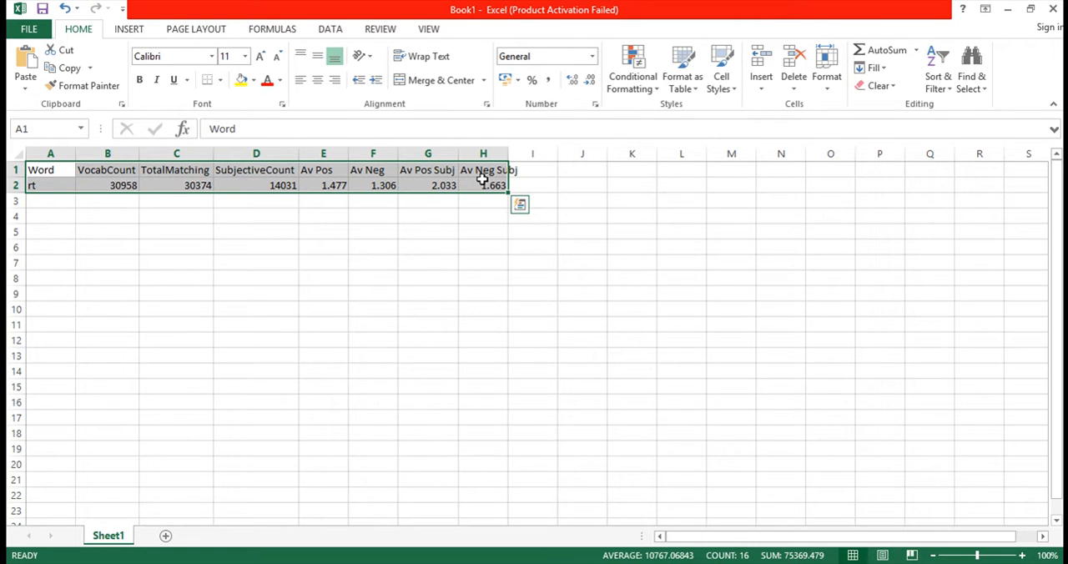
key("Delete")
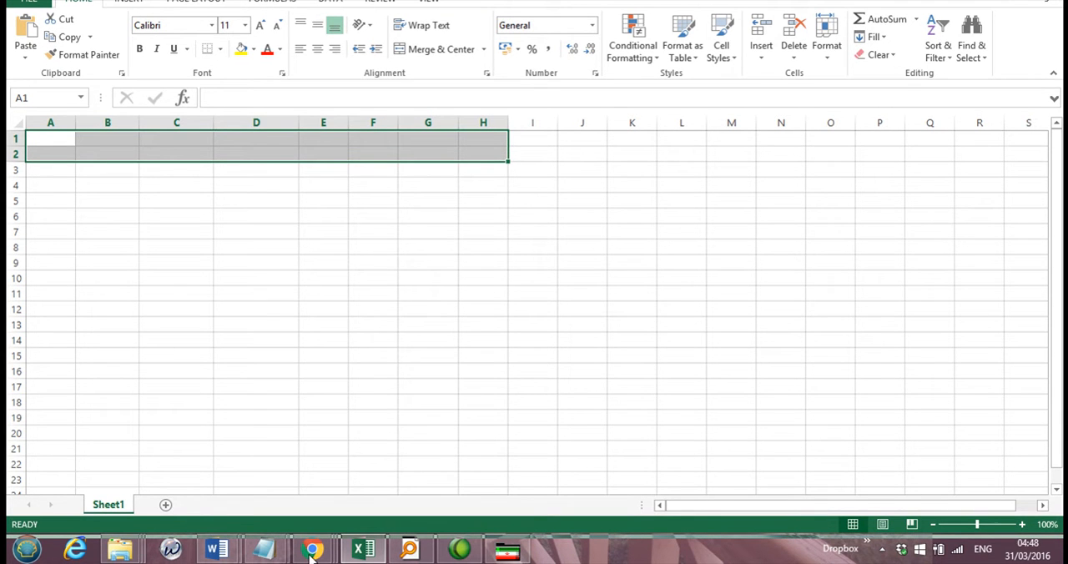
mouse_move(134, 555)
left_click(153, 489)
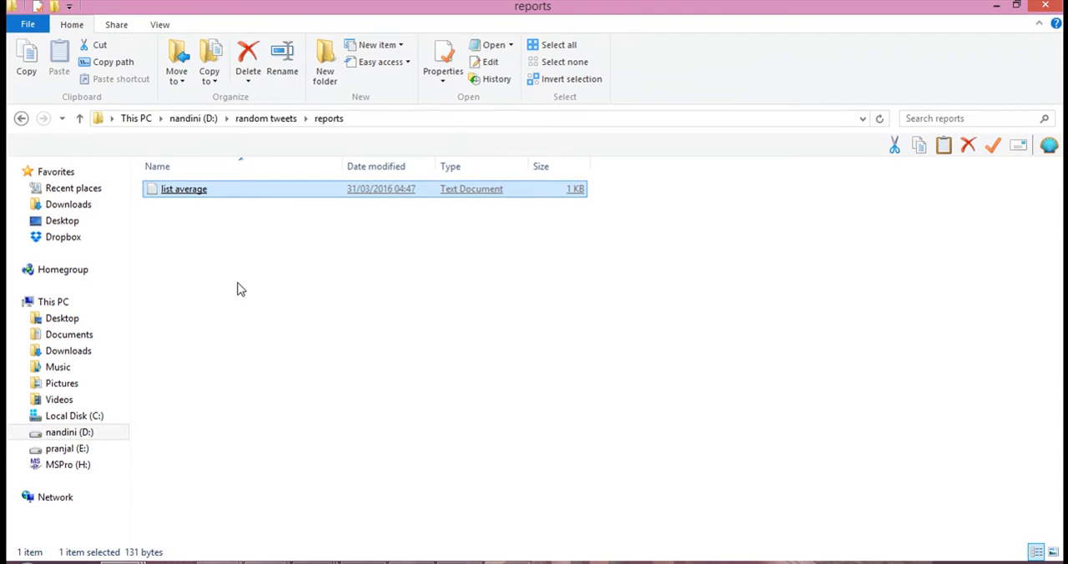
key("Delete")
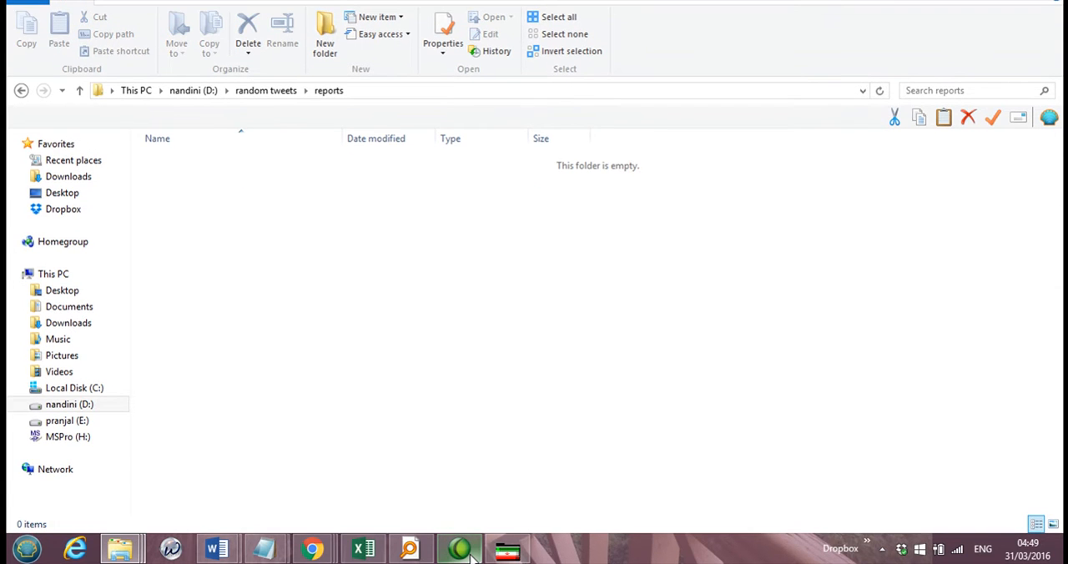
Step: Switch to Mozdeh, find the 35000 words with the biggest sentiment spike, and save the results as "sentiment spike"
left_click(473, 558)
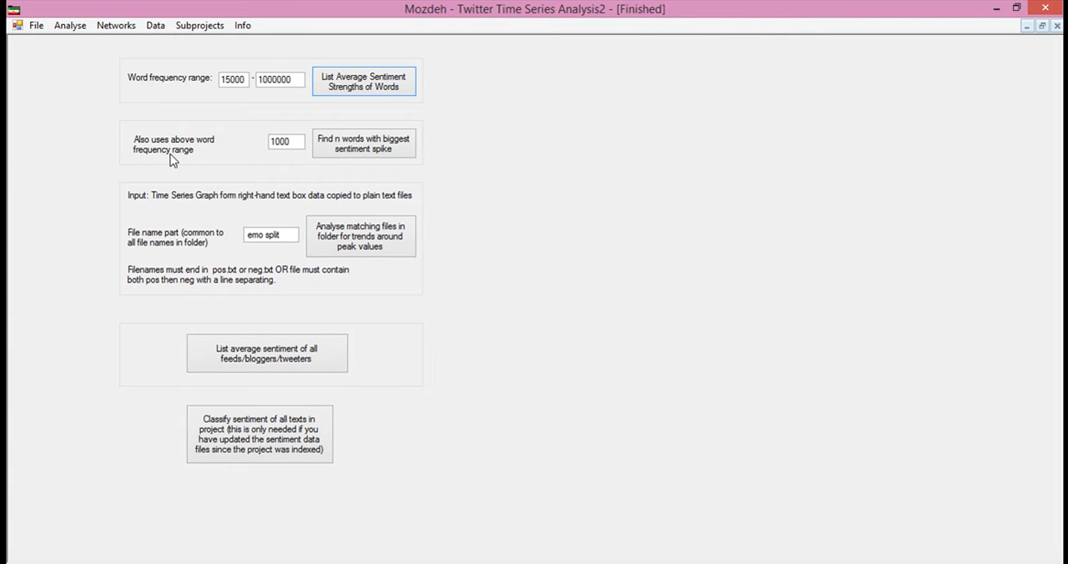
double_click(279, 142)
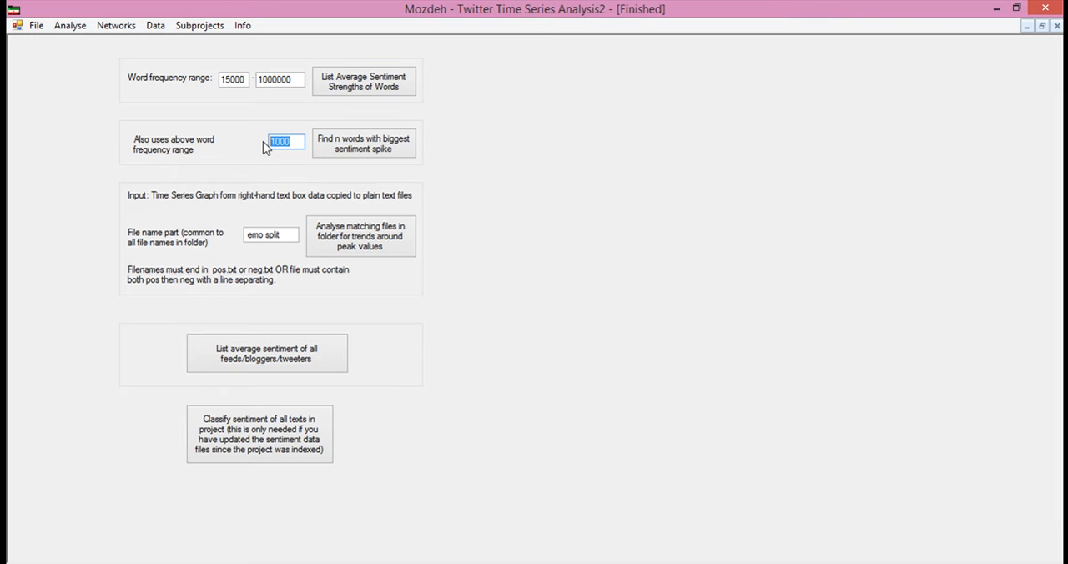
type("3500")
left_click(361, 149)
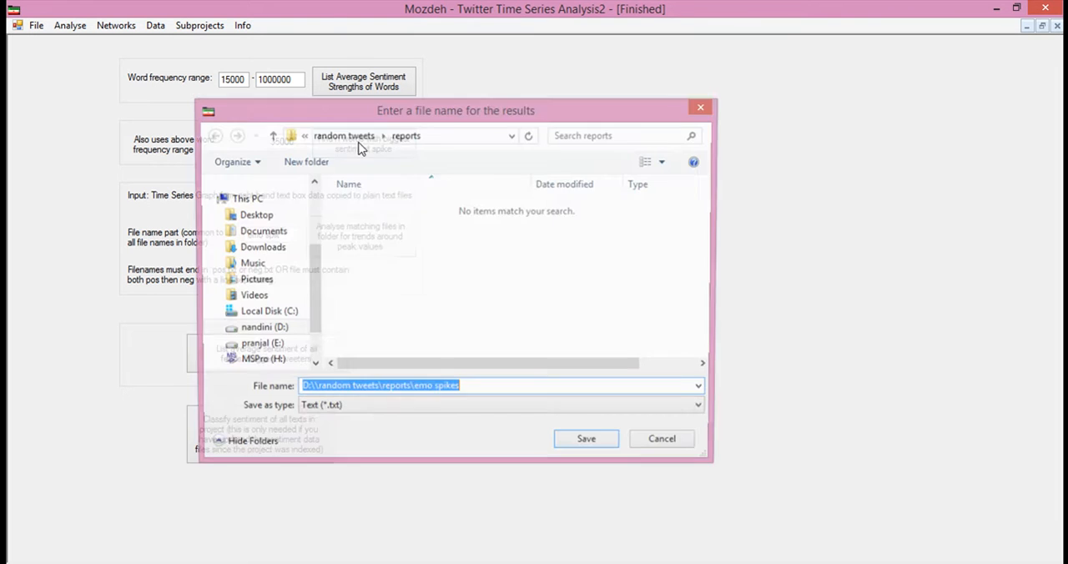
type("sentiment spike")
left_click(589, 443)
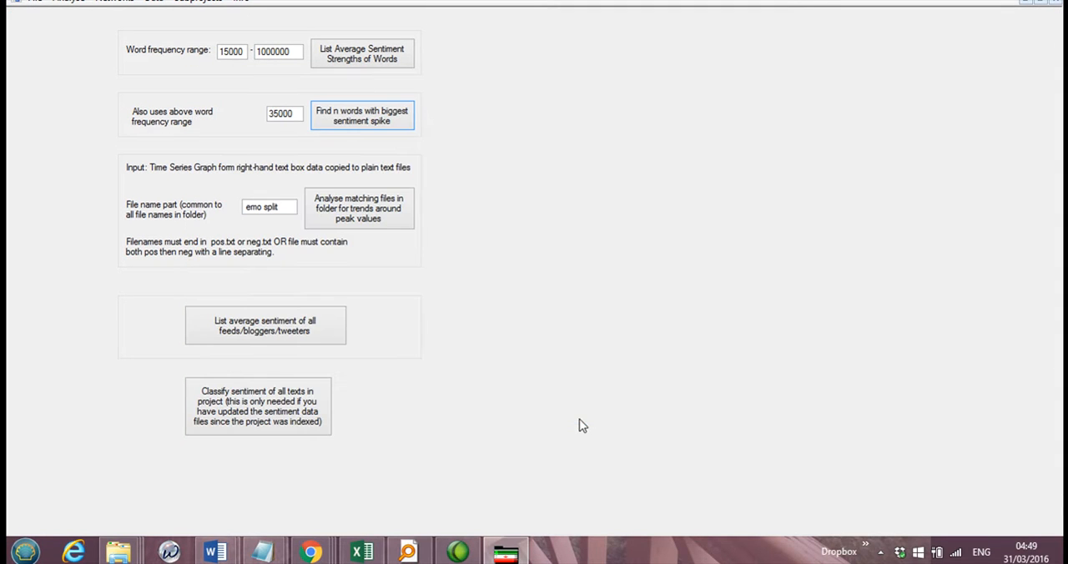
Step: Open the "sentiment spike" report from the reports folder and copy its whole contents into the Excel sheet starting at A1
mouse_move(116, 555)
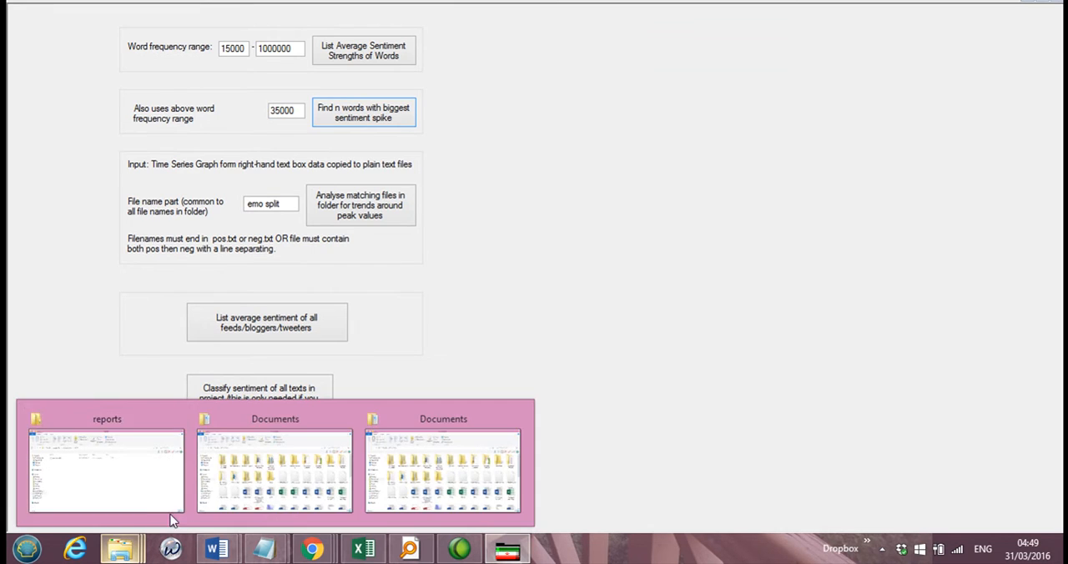
left_click(154, 505)
double_click(205, 162)
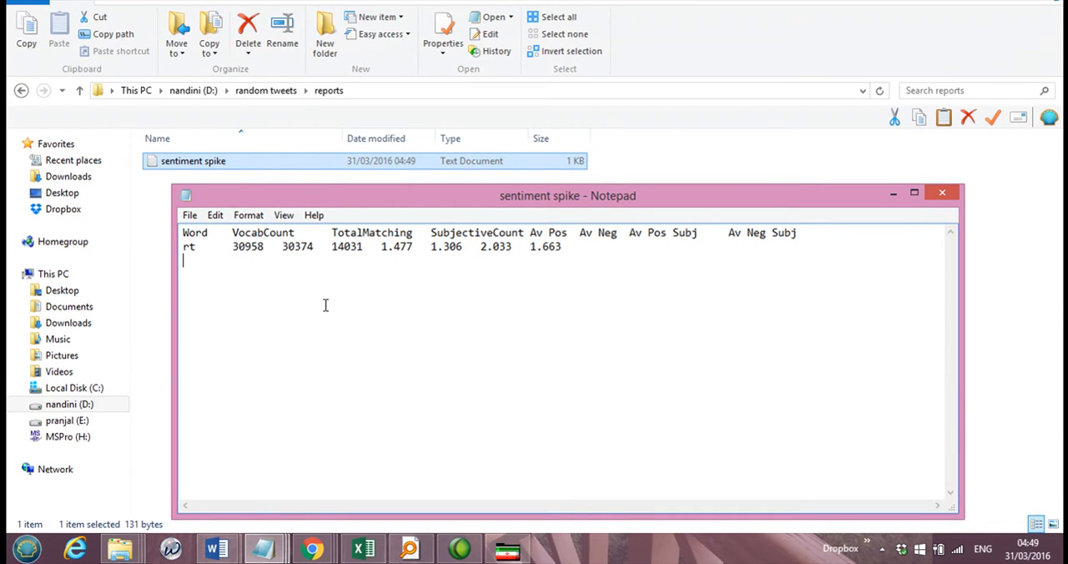
key("ctrl+a")
key("ctrl+c")
left_click(378, 555)
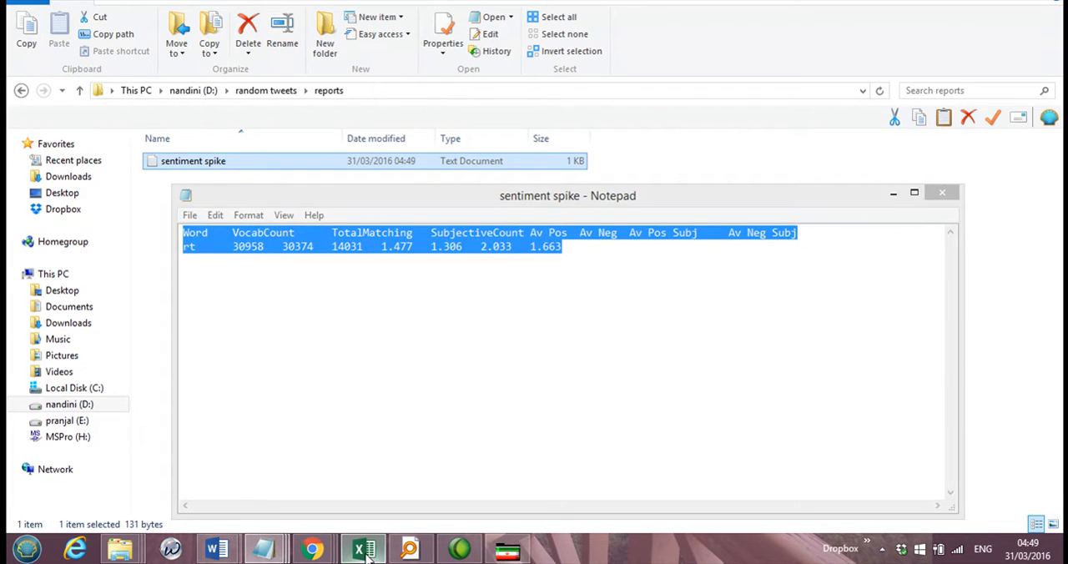
left_click(195, 251)
left_click(55, 171)
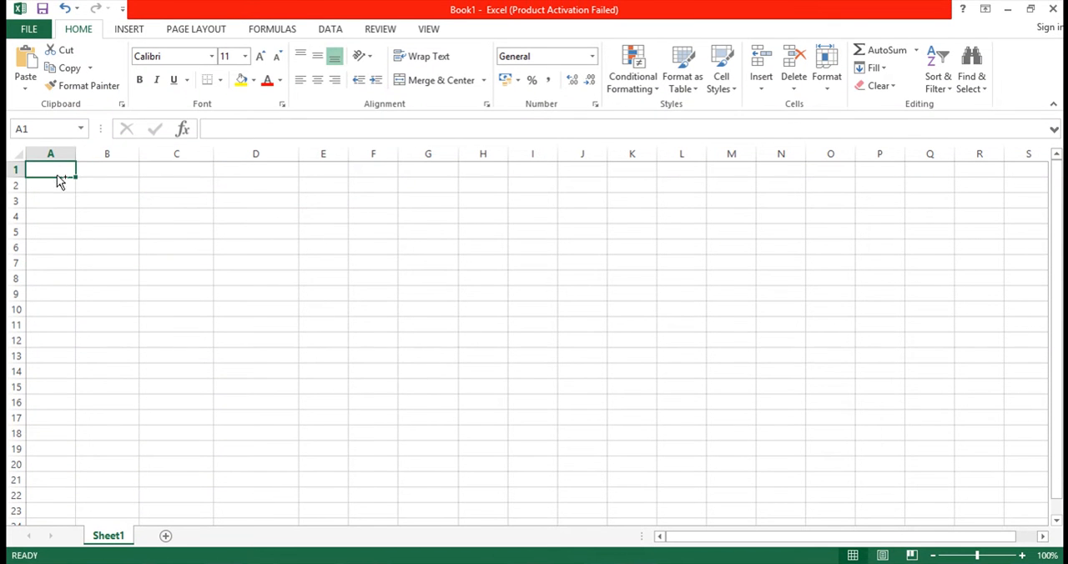
key("ctrl+v")
left_click(145, 265)
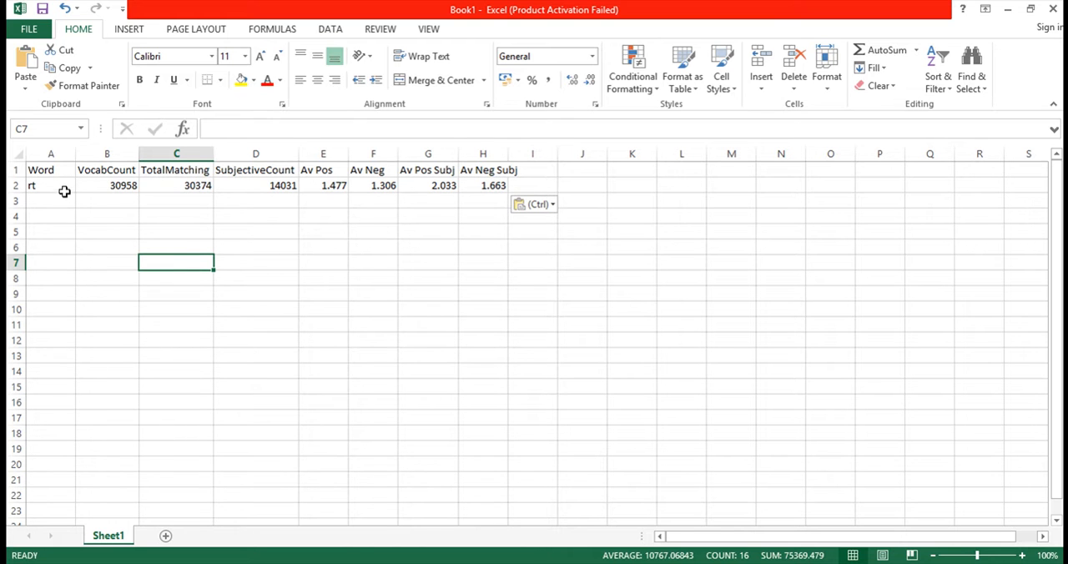
Step: Examine the counts and the average positive and negative sentiment values for the word rt in row 2
left_click(97, 186)
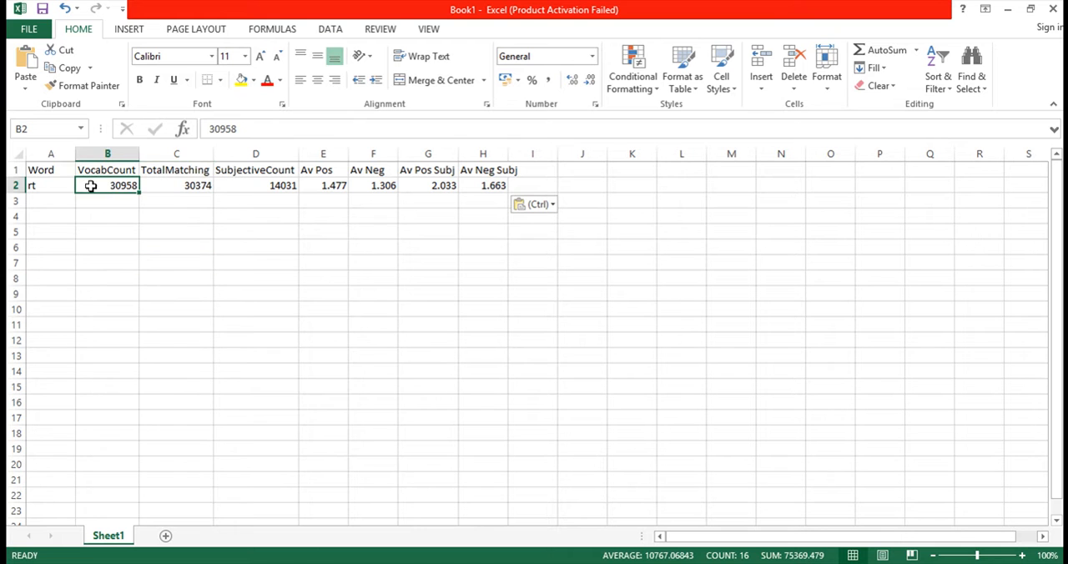
left_click(165, 187)
left_click(241, 188)
left_click(324, 187)
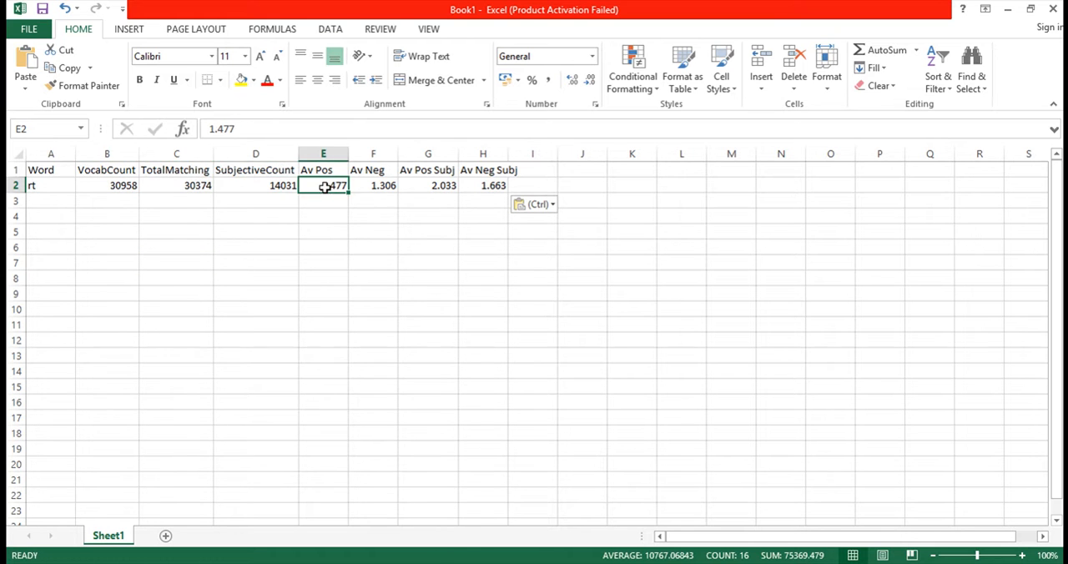
left_click(390, 187)
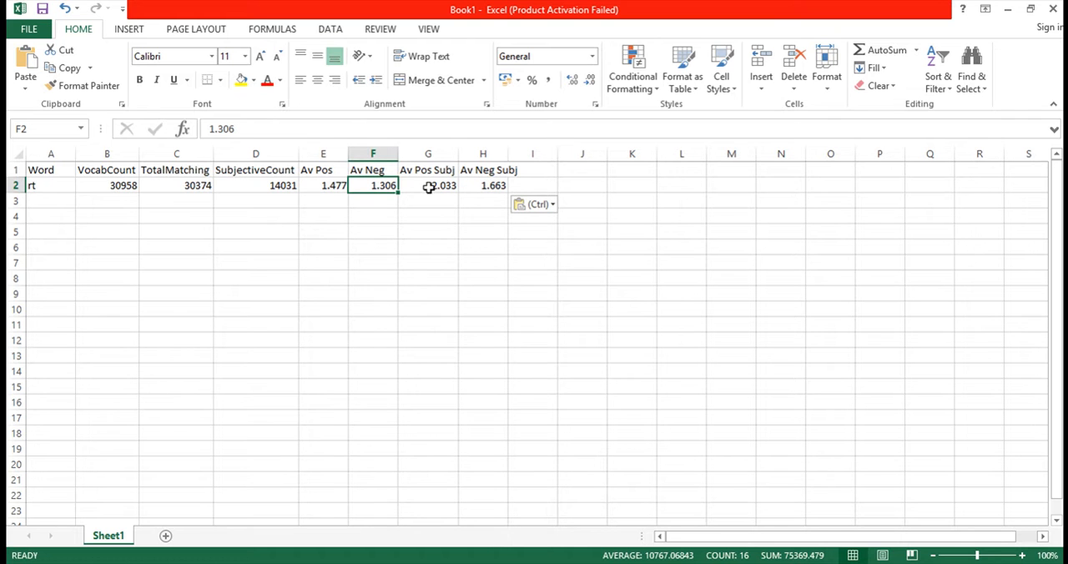
left_click(320, 187)
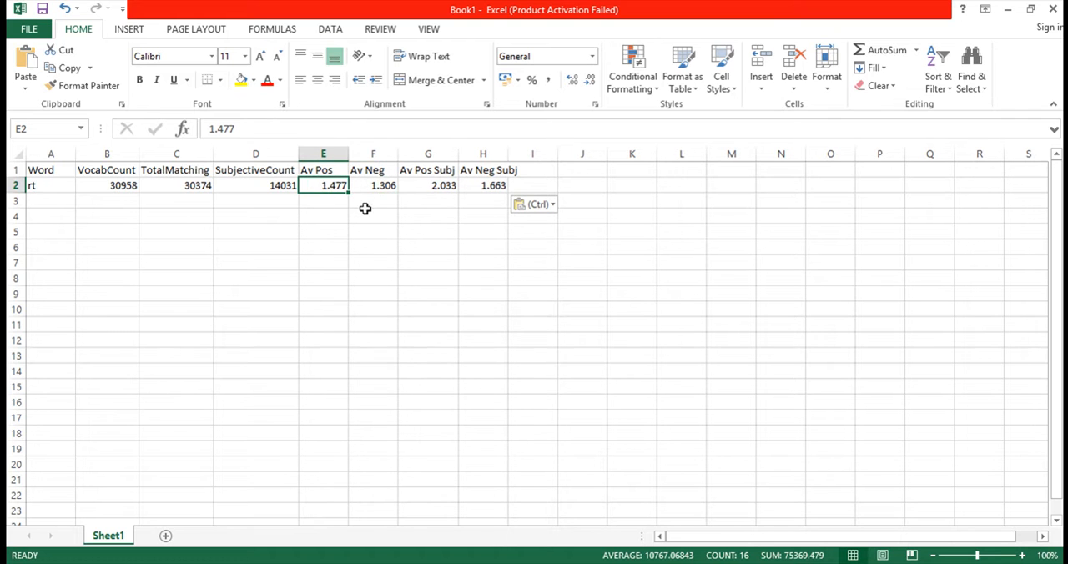
left_click(375, 189)
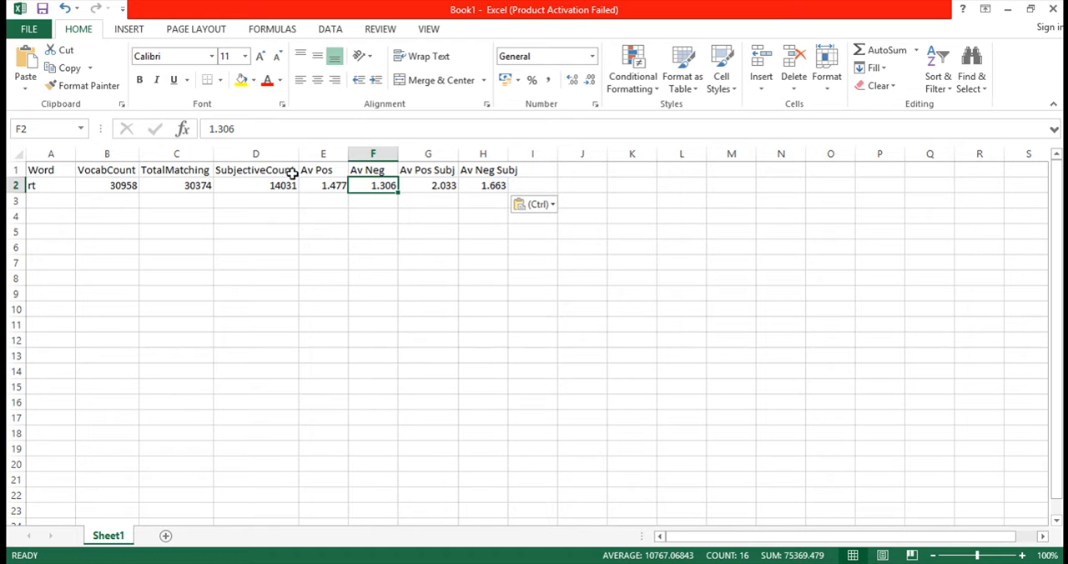
left_click(272, 187)
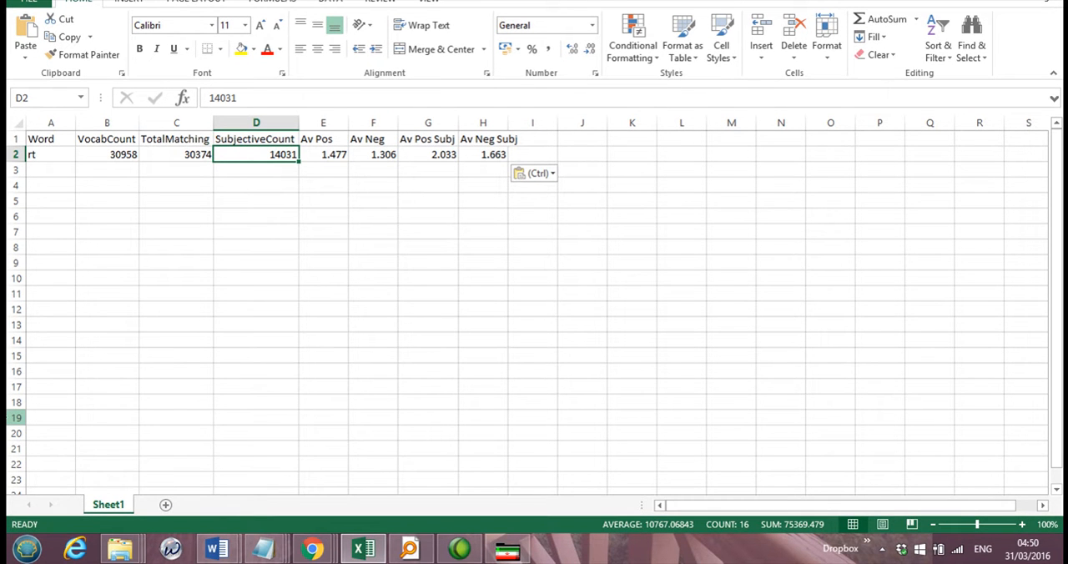
Step: Clear the entire sheet and delete the "sentiment spike" file from the reports folder
left_click(262, 283)
key("ctrl+a")
key("Delete")
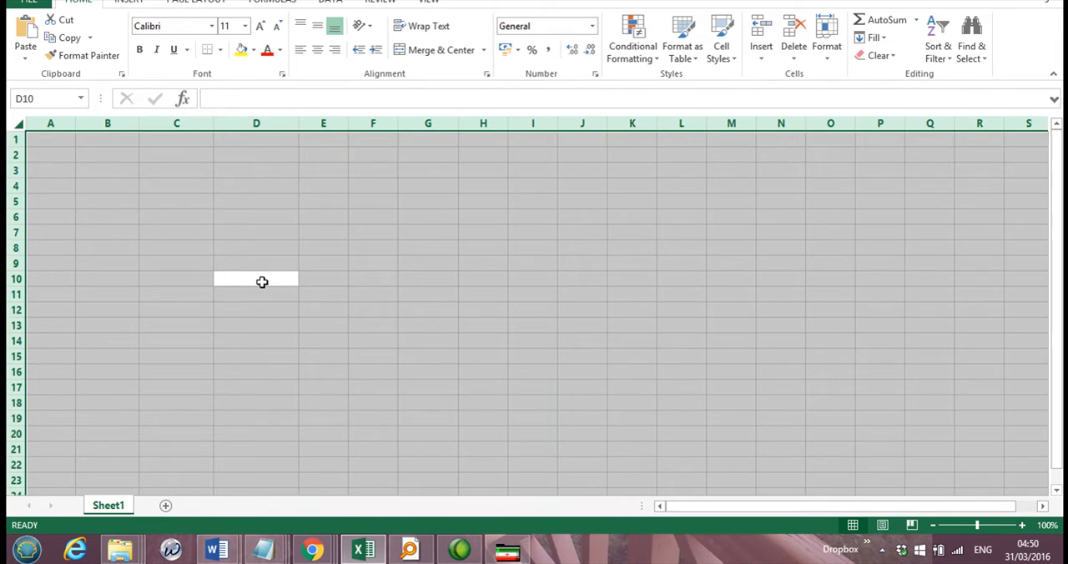
left_click(262, 282)
left_click(124, 552)
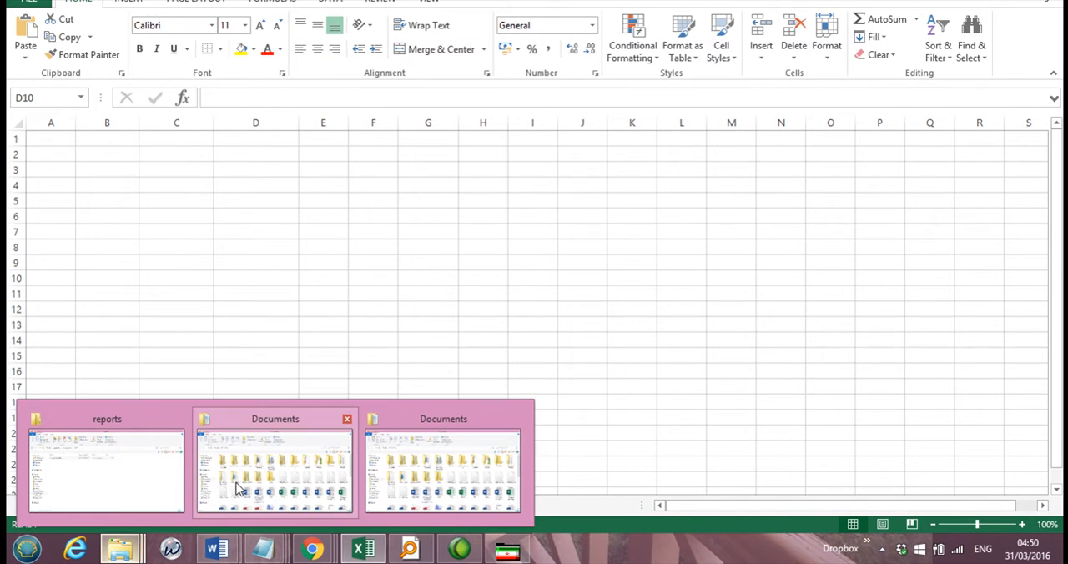
left_click(163, 487)
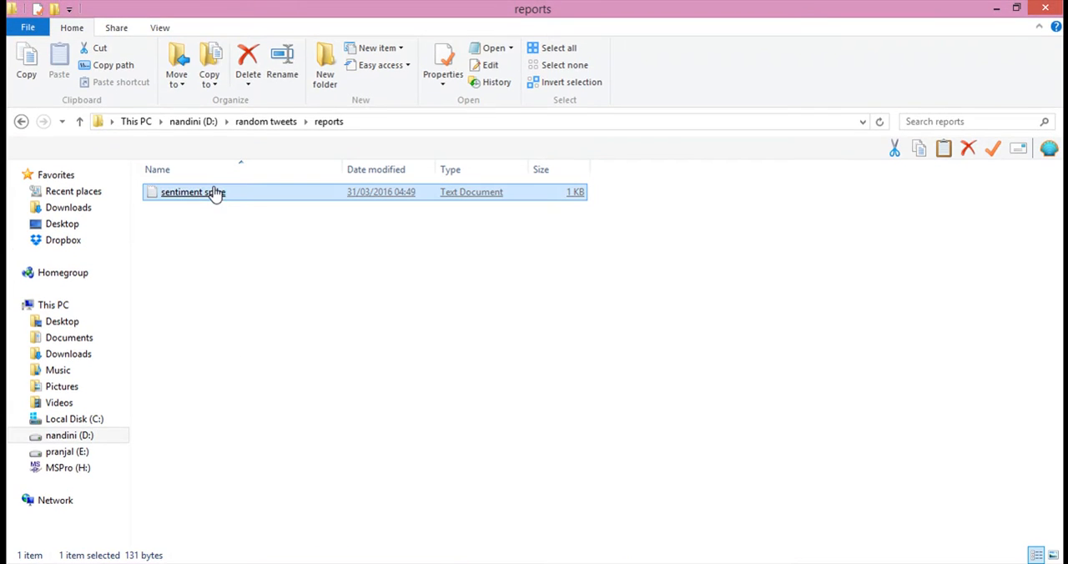
key("Delete")
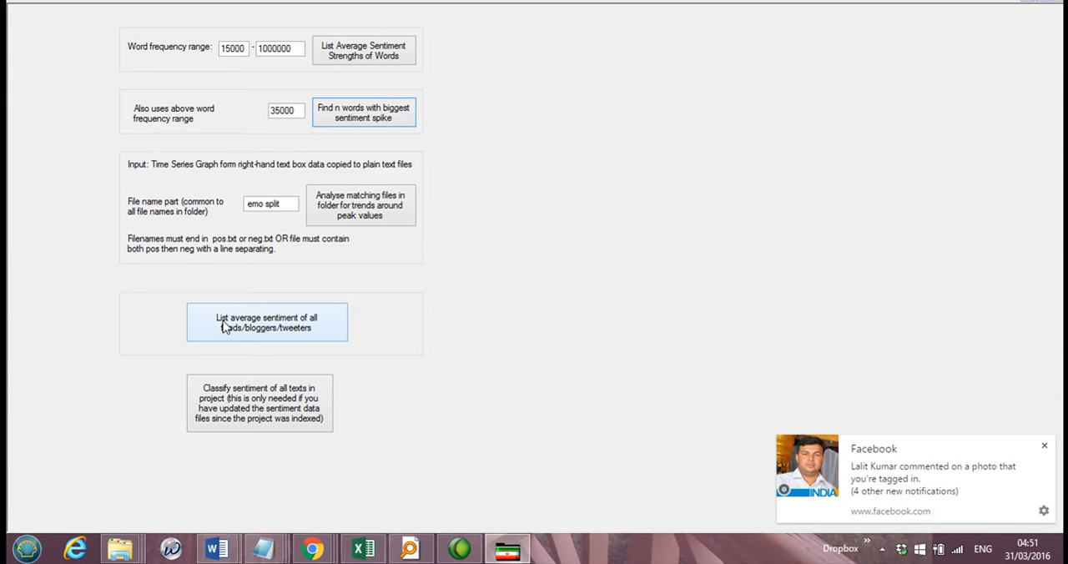
Step: In Mozdeh, list the average sentiment of all feeds/bloggers/tweeters and save the results as "all tweets"
left_click(282, 331)
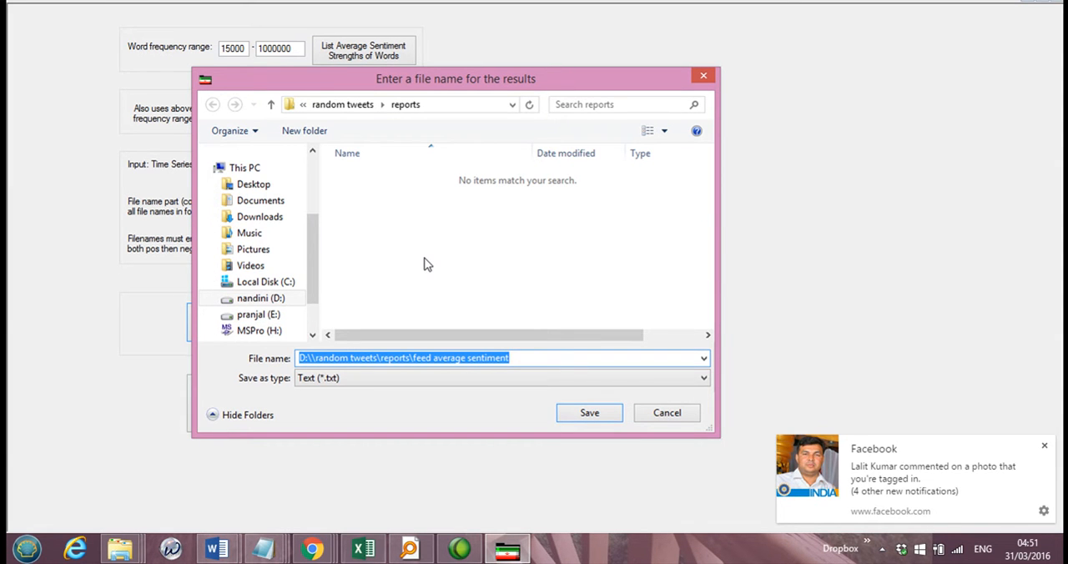
type("all tweets")
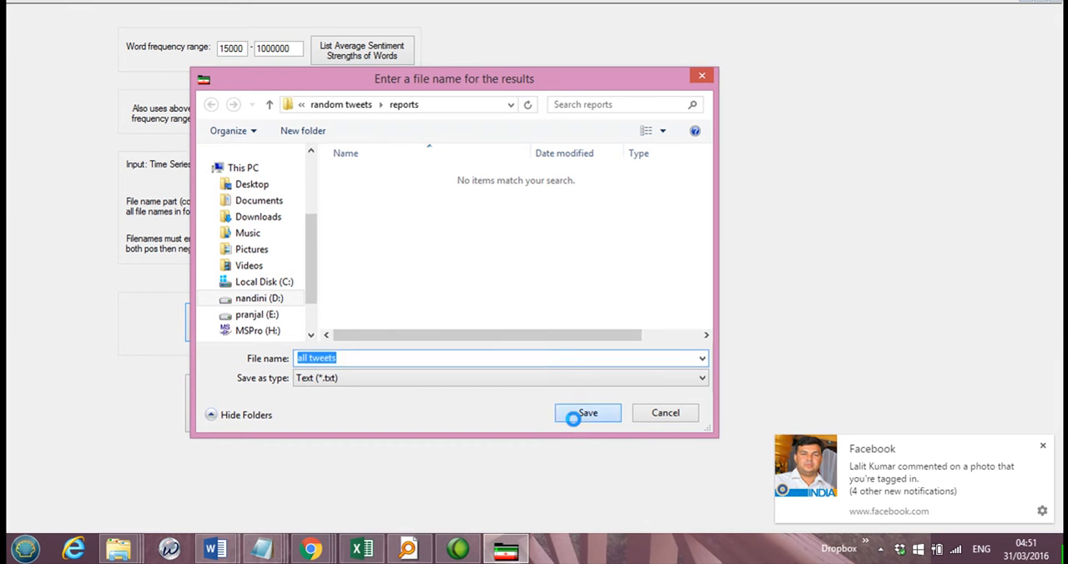
left_click(574, 416)
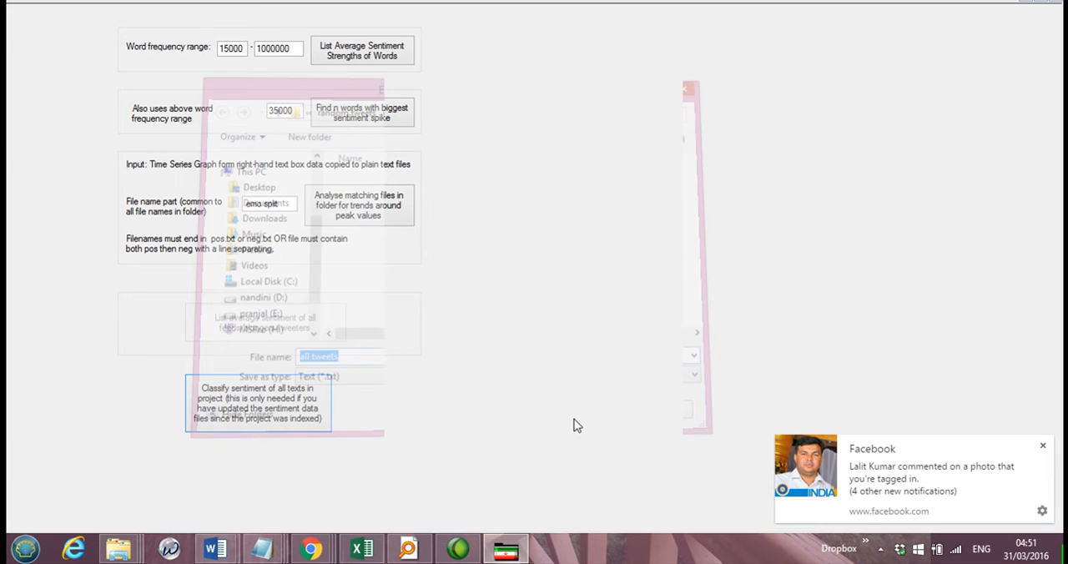
Step: Open the "all tweets" report from the reports folder, maximize it, and look through its feed list from beginning to end
mouse_move(120, 548)
left_click(153, 494)
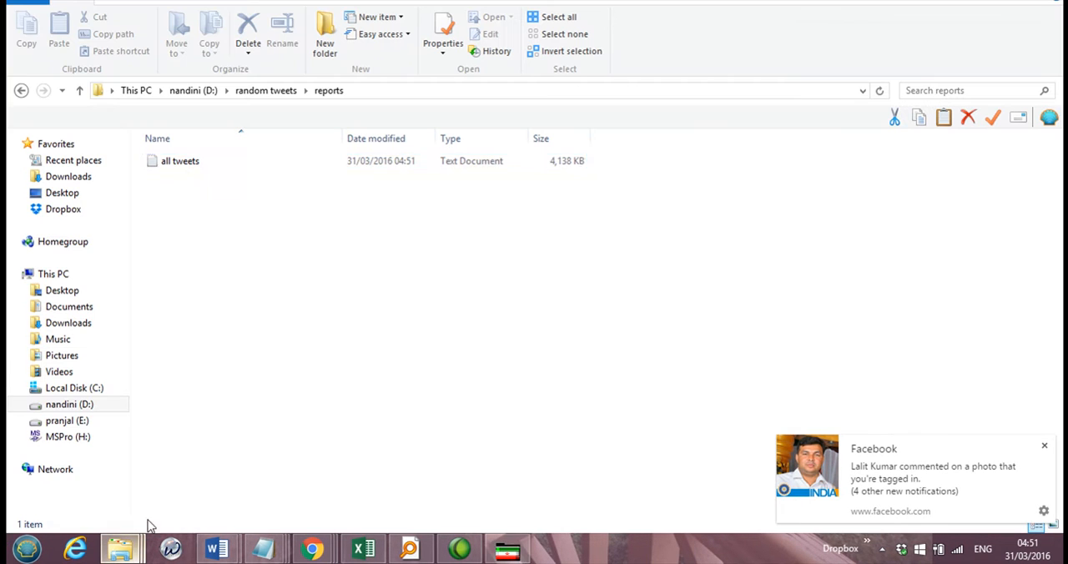
double_click(193, 192)
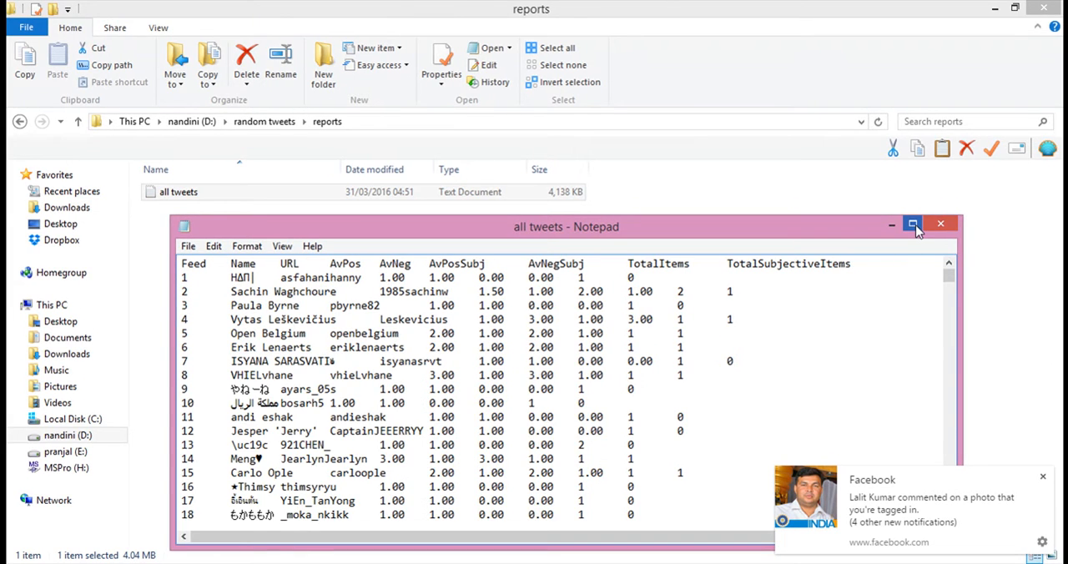
left_click(913, 226)
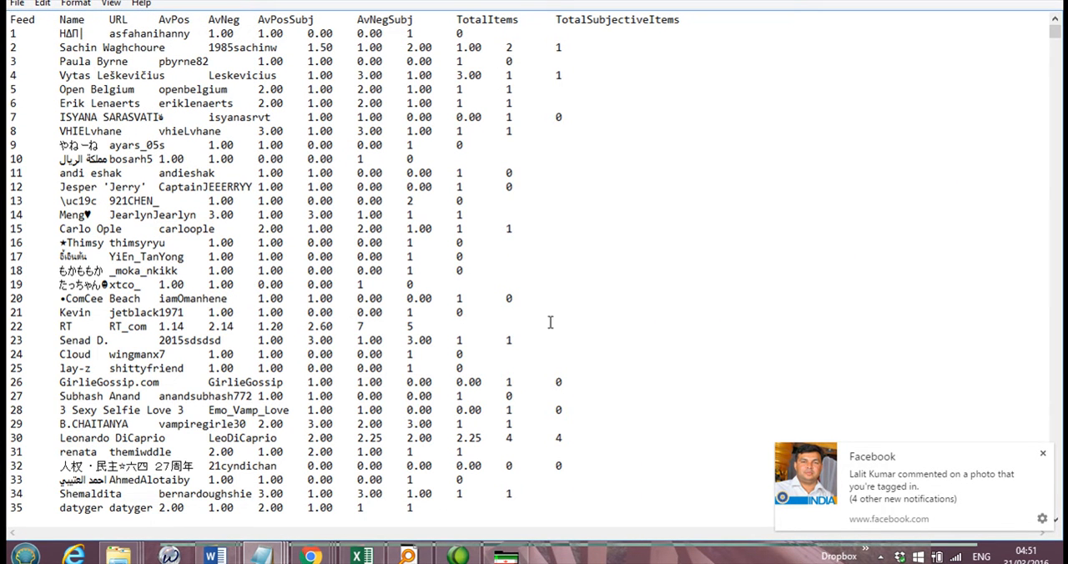
left_click_drag(1056, 62, 1058, 36)
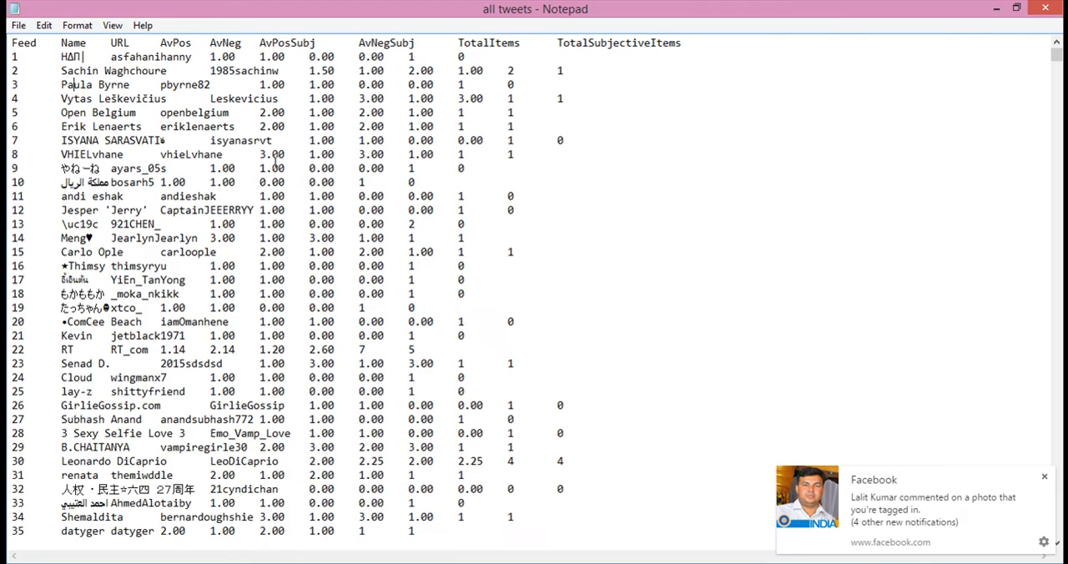
left_click_drag(1057, 55, 1057, 515)
left_click_drag(1056, 480, 1058, 510)
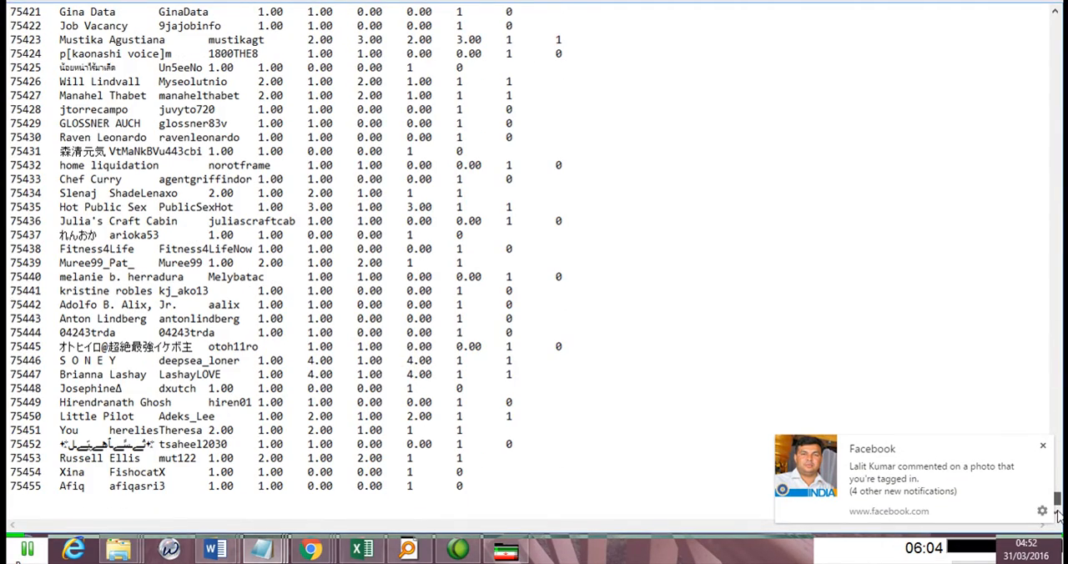
left_click_drag(1058, 515, 1058, 43)
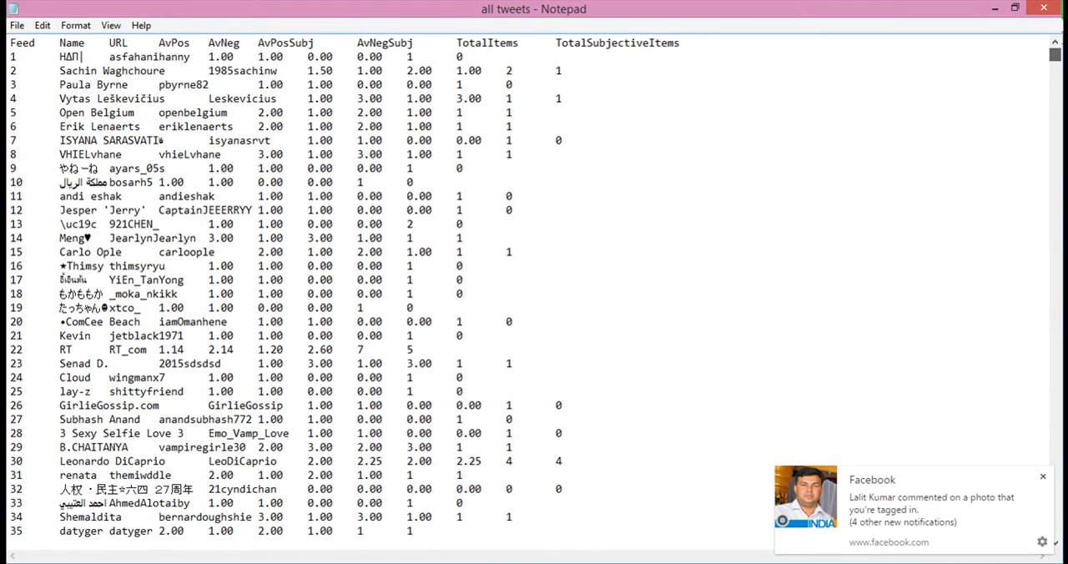
Step: Copy the header and first 15 feed rows into the Excel sheet at A1, and fit the Name column to its contents
left_click_drag(11, 46, 524, 249)
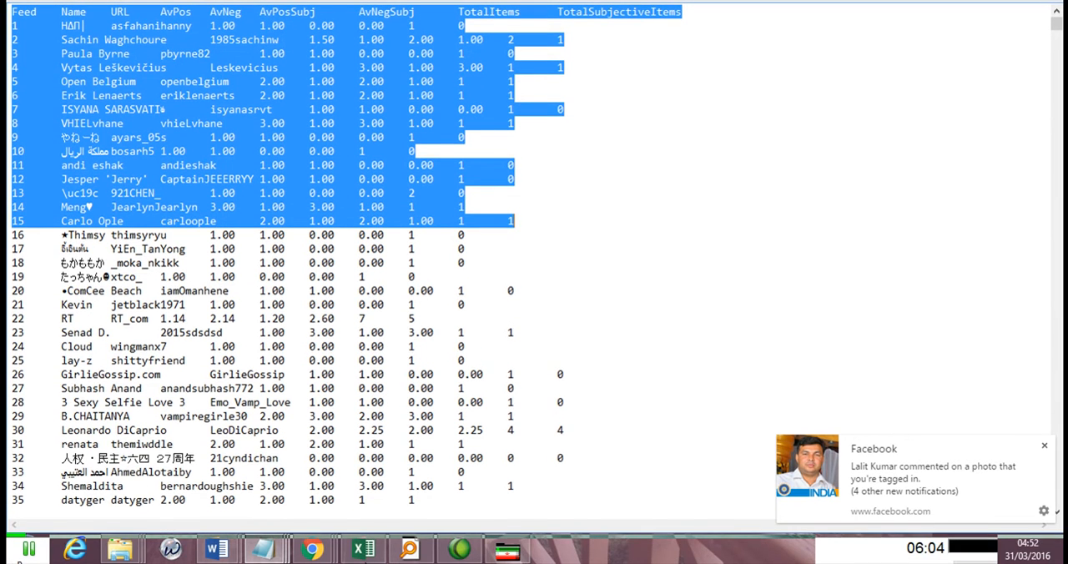
left_click(363, 549)
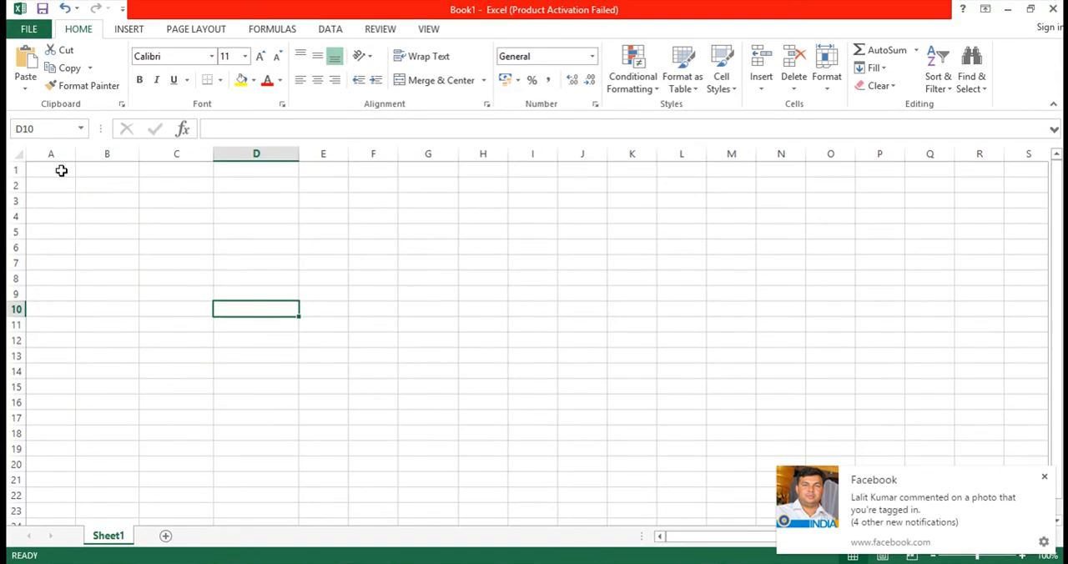
left_click(61, 138)
key("ctrl+v")
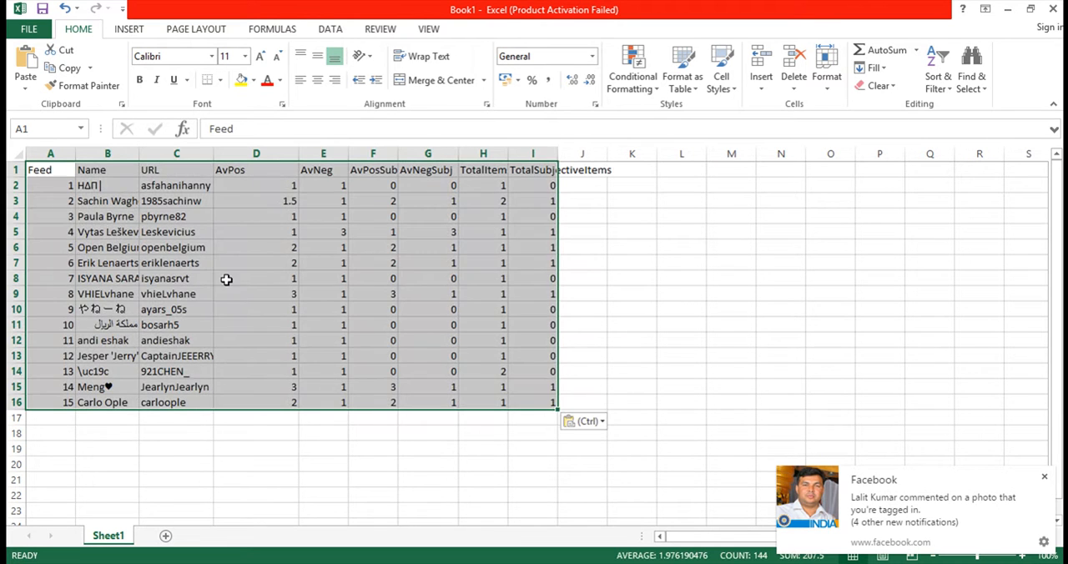
left_click(258, 231)
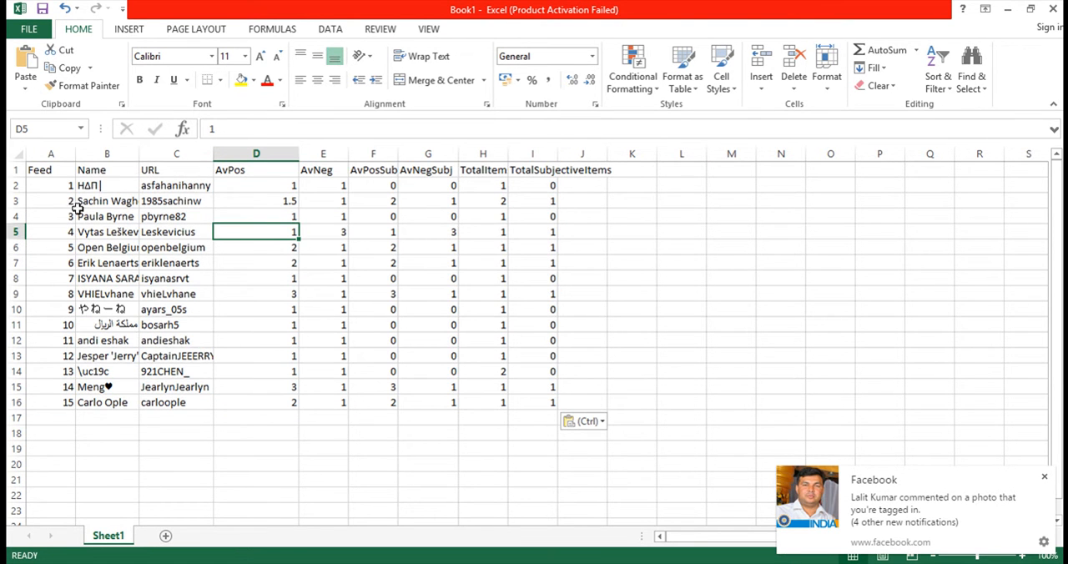
double_click(138, 153)
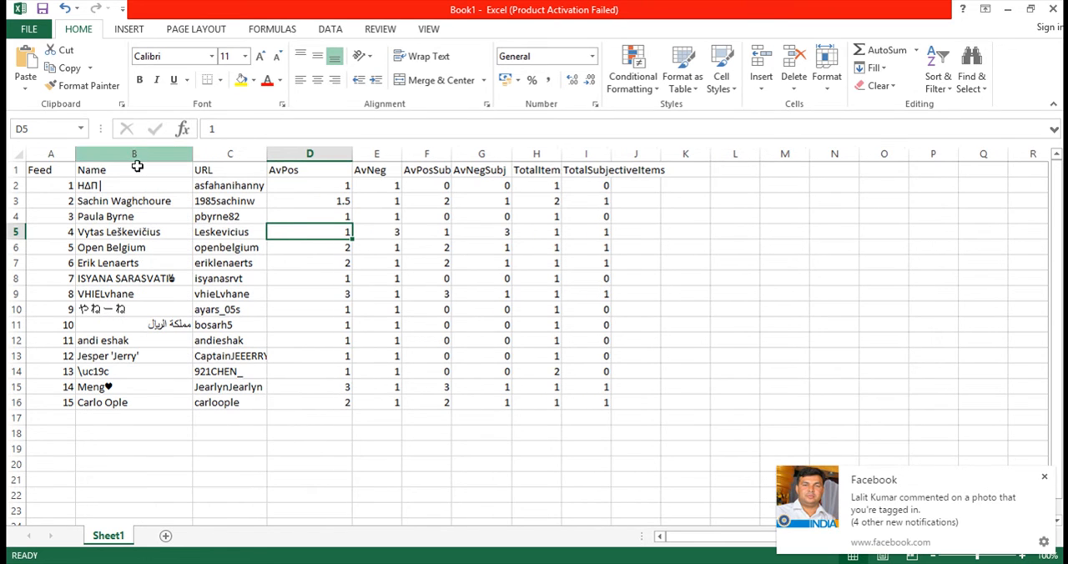
Step: Examine the Name, URL and AvPos columns of the pasted feed list
left_click_drag(121, 192, 122, 389)
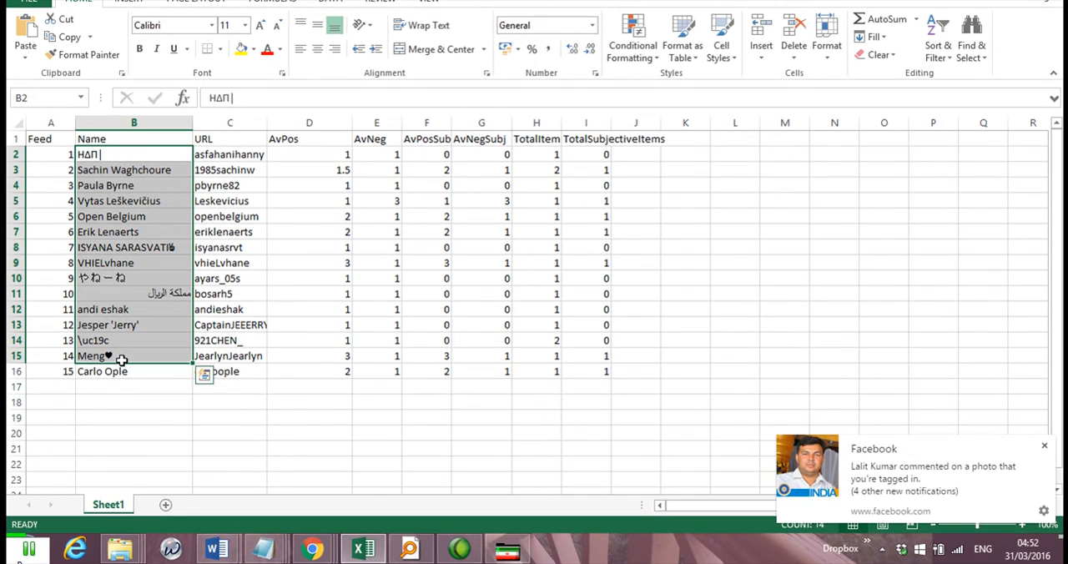
left_click_drag(220, 187, 220, 338)
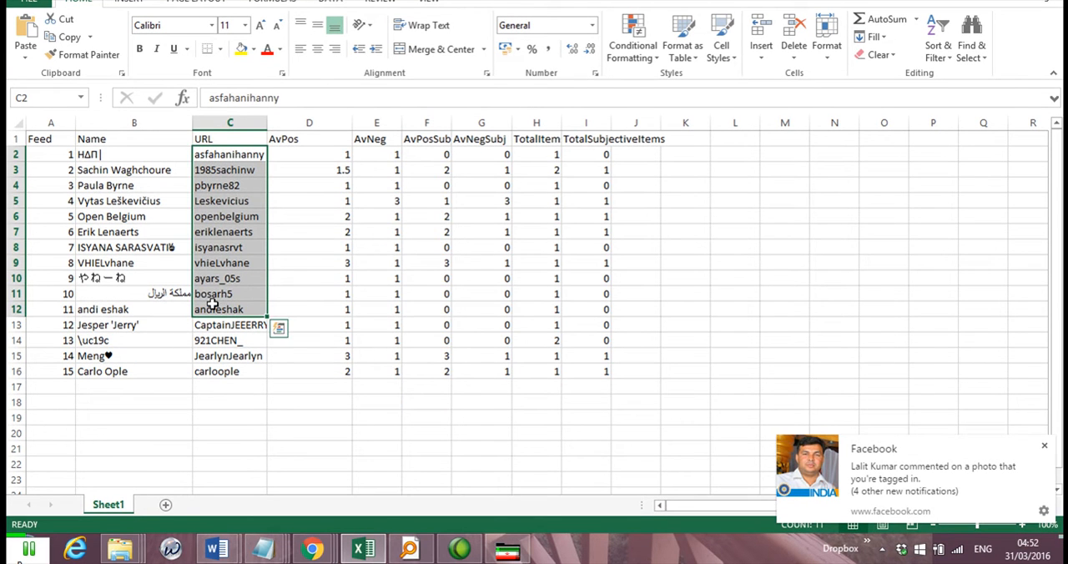
left_click(320, 194)
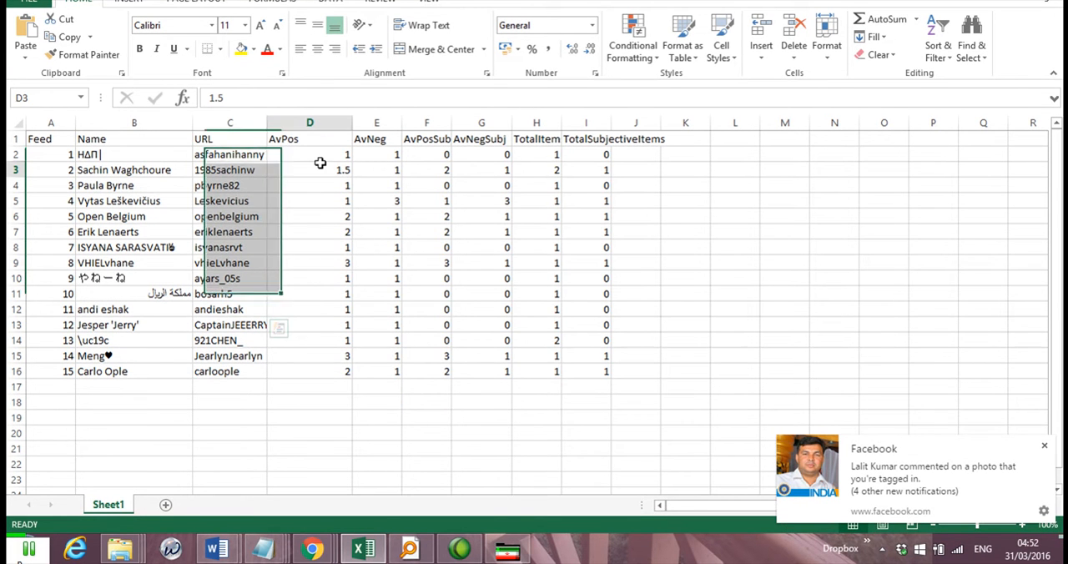
left_click_drag(320, 153, 325, 373)
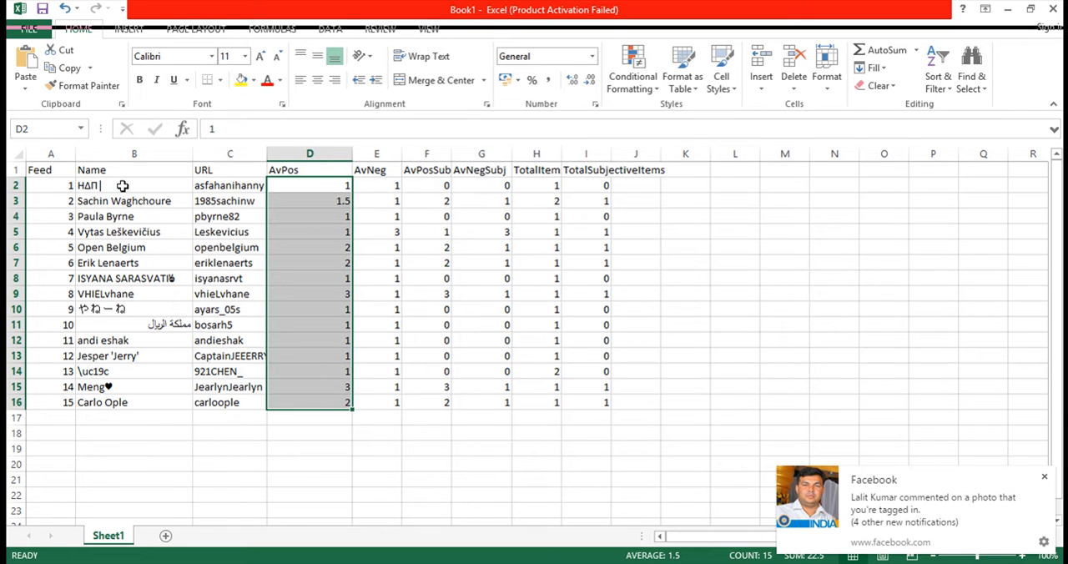
Step: Clear the entire pasted feed list, including its header row, from the Excel sheet
left_click_drag(121, 185, 120, 279)
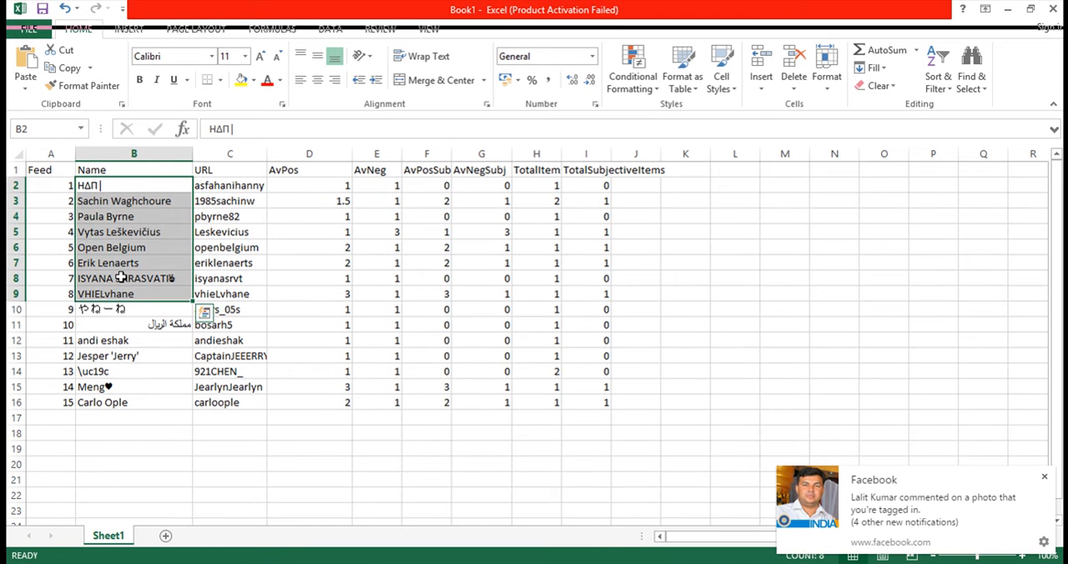
left_click(120, 272)
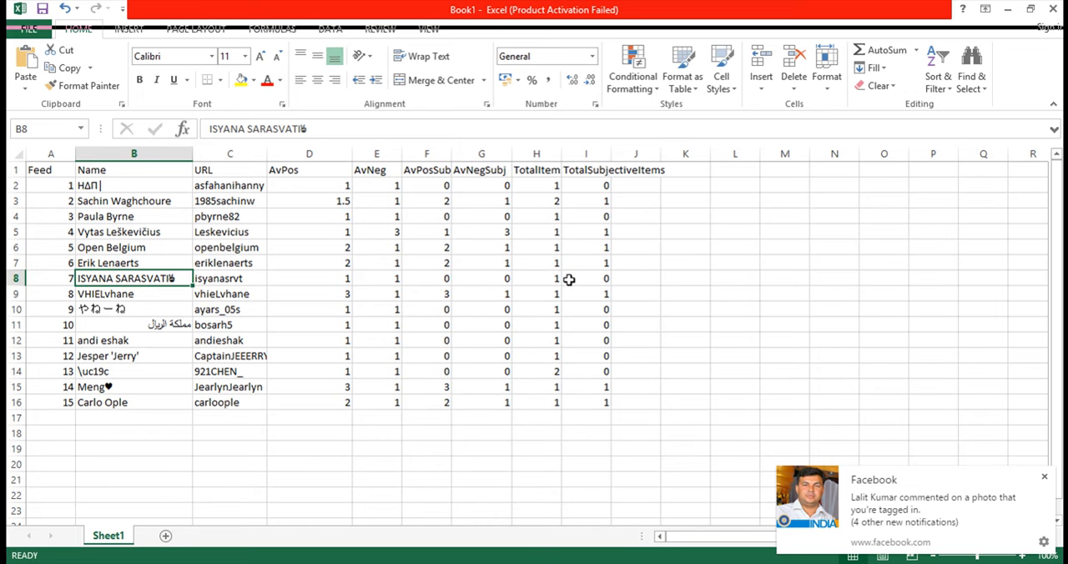
left_click(515, 327)
key("ctrl+a")
key("Delete")
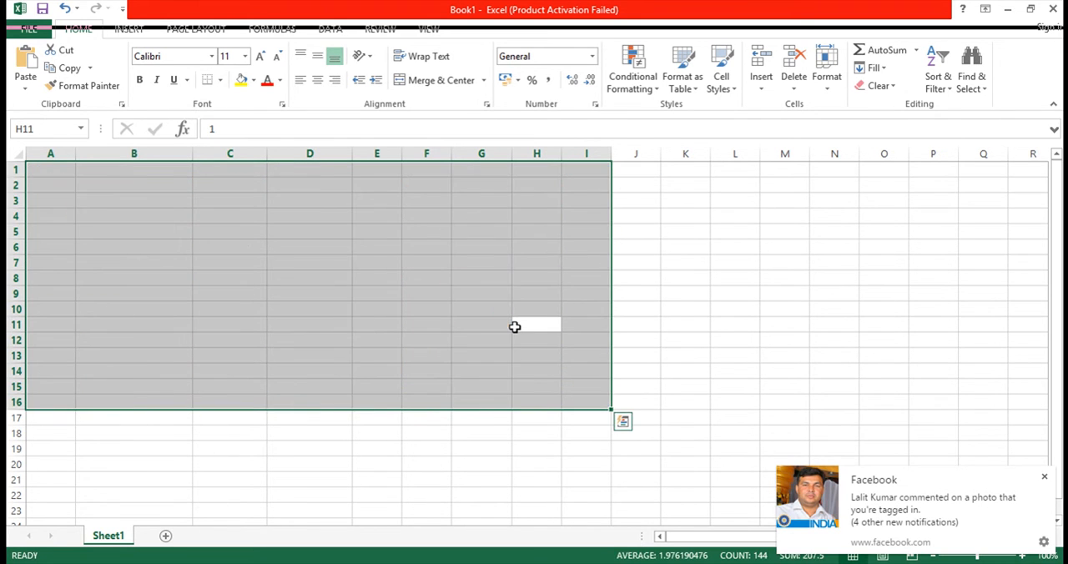
Step: Bring up the reports folder and close the open "sentiment spike" and "all tweets" reports in Notepad
mouse_move(121, 545)
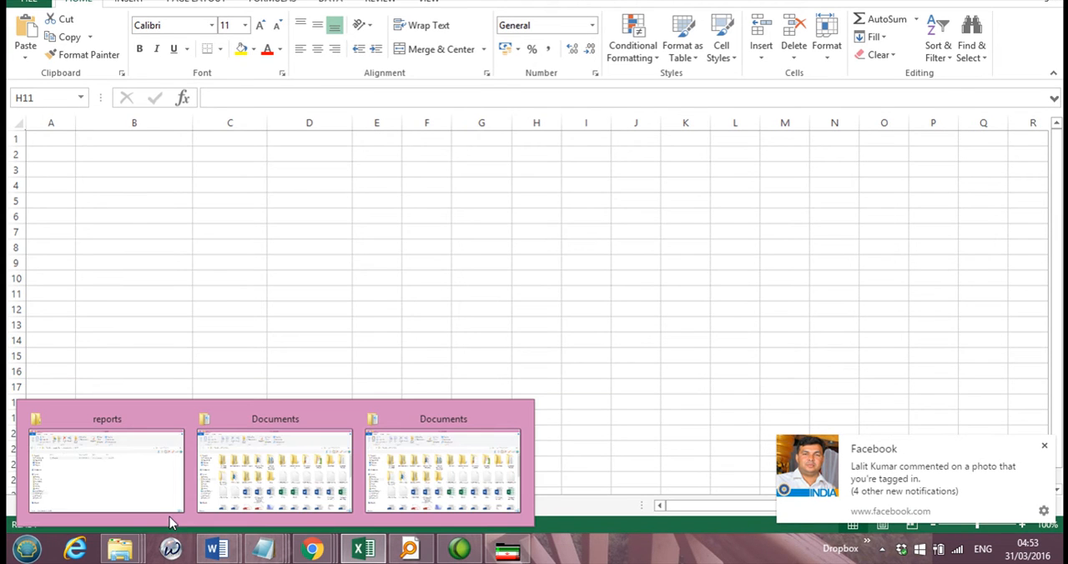
left_click(158, 498)
left_click(191, 159)
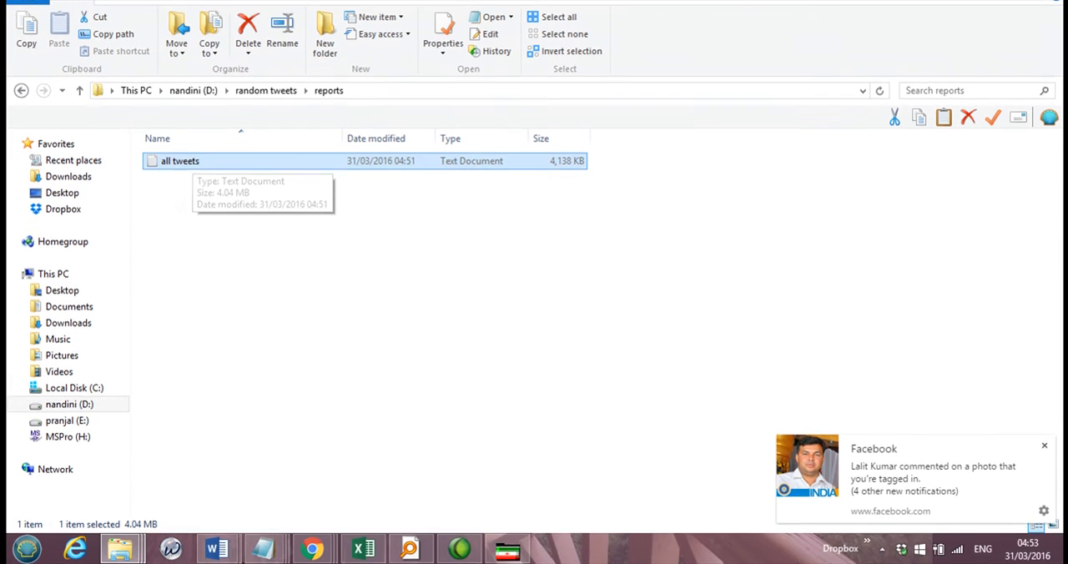
mouse_move(276, 559)
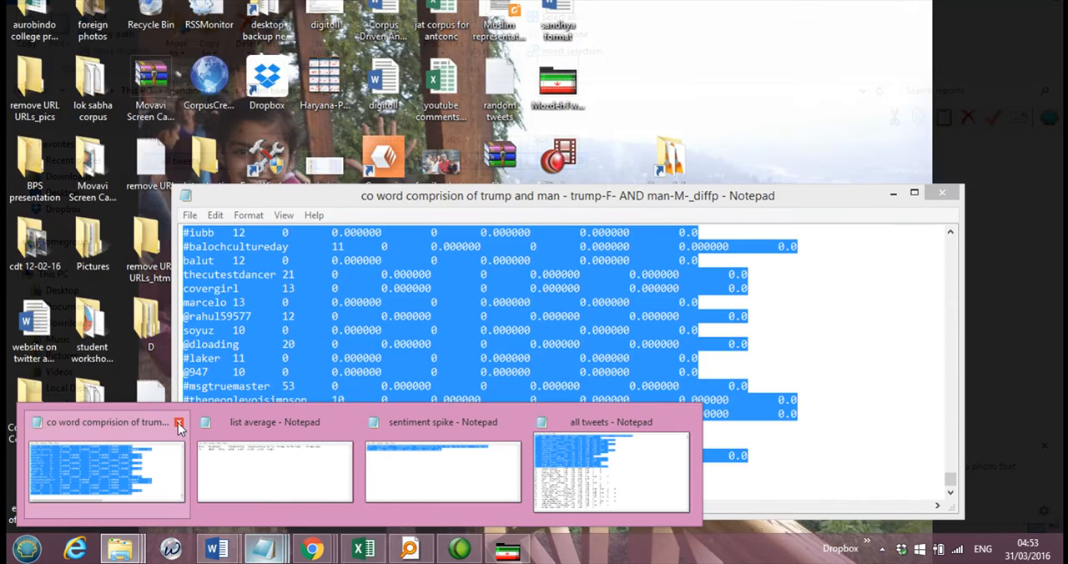
left_click(179, 422)
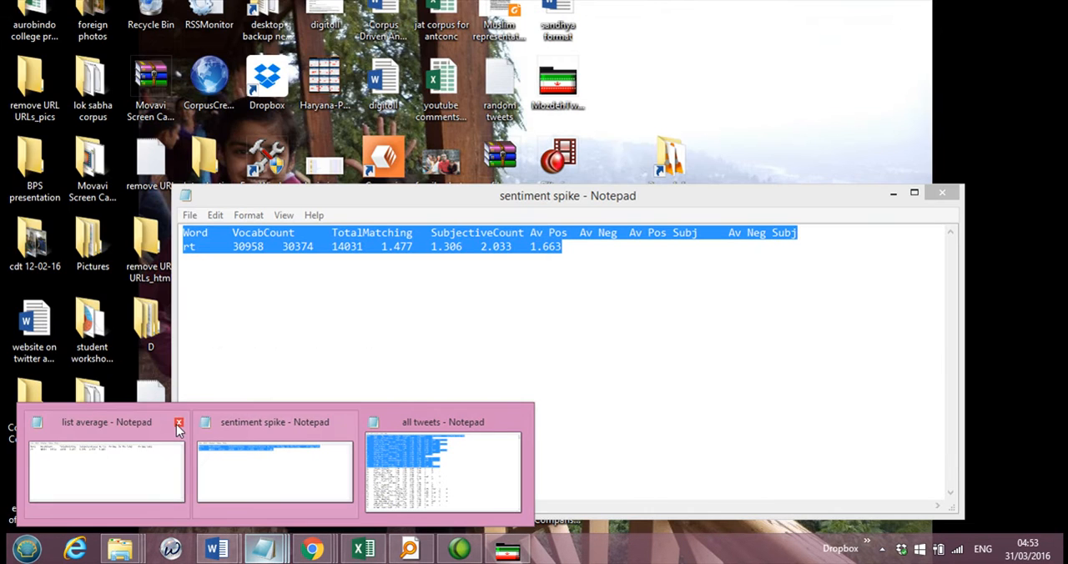
left_click(178, 423)
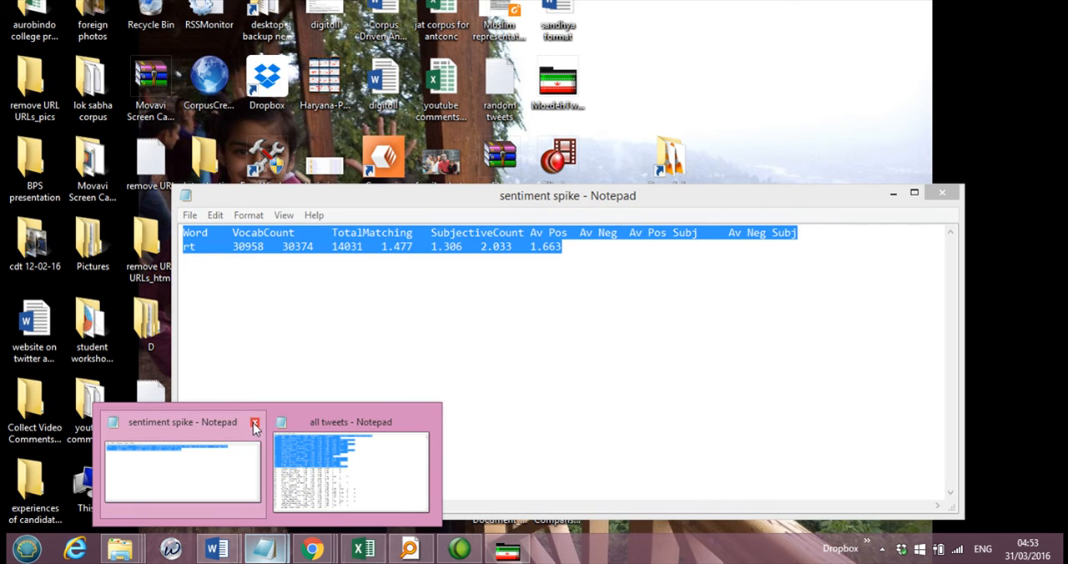
left_click(254, 425)
left_click(341, 426)
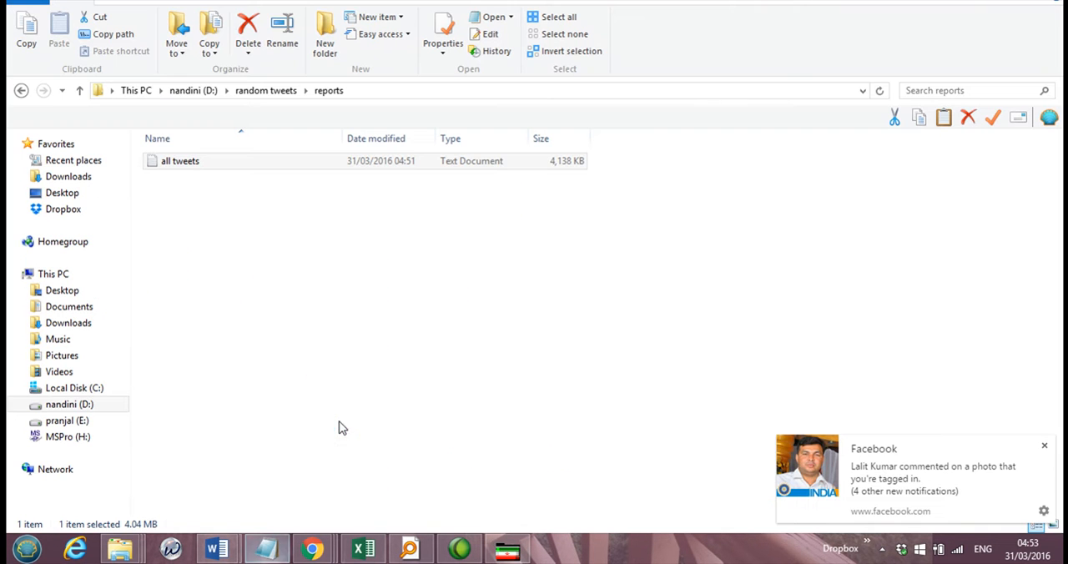
Step: Switch to Mozdeh and classify the sentiment of all texts in the project
mouse_move(511, 553)
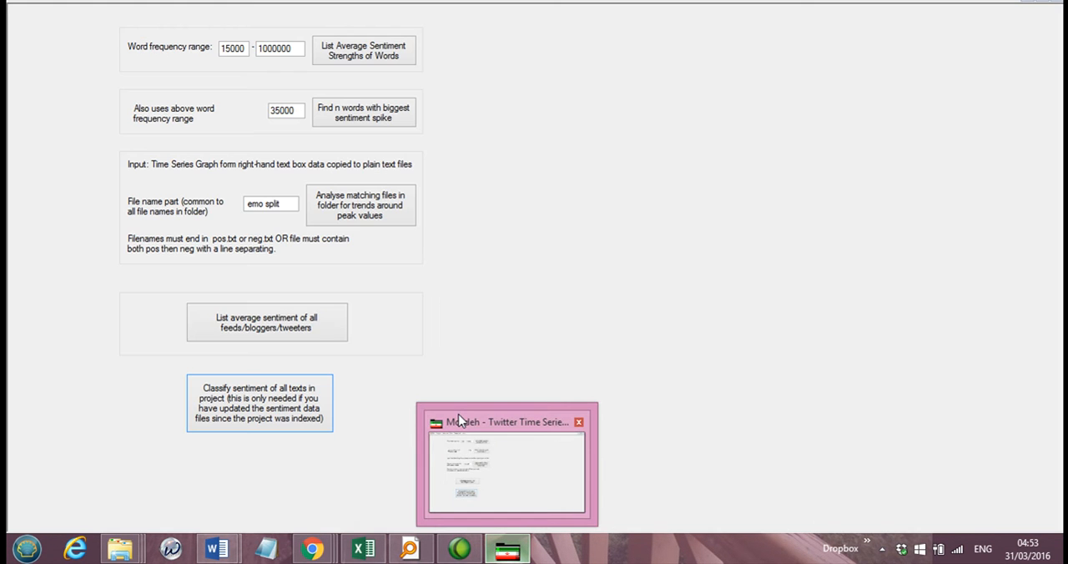
left_click(458, 422)
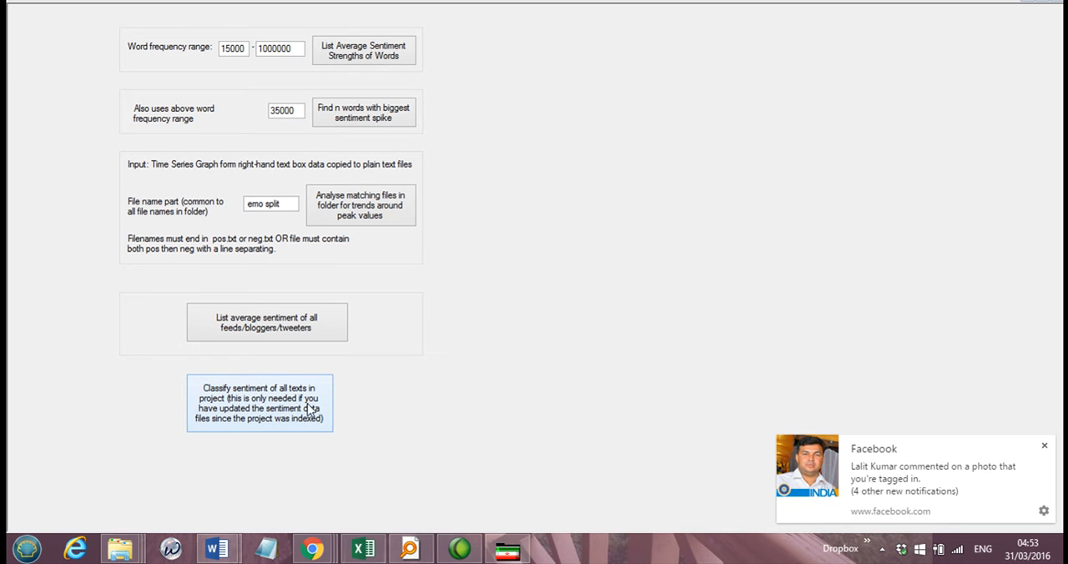
left_click(265, 409)
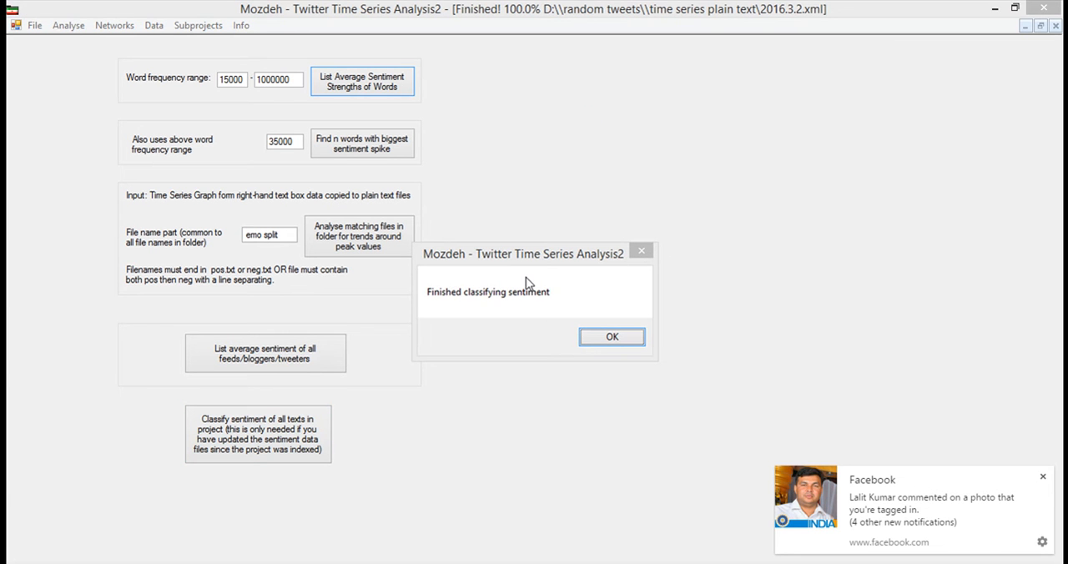
left_click(608, 337)
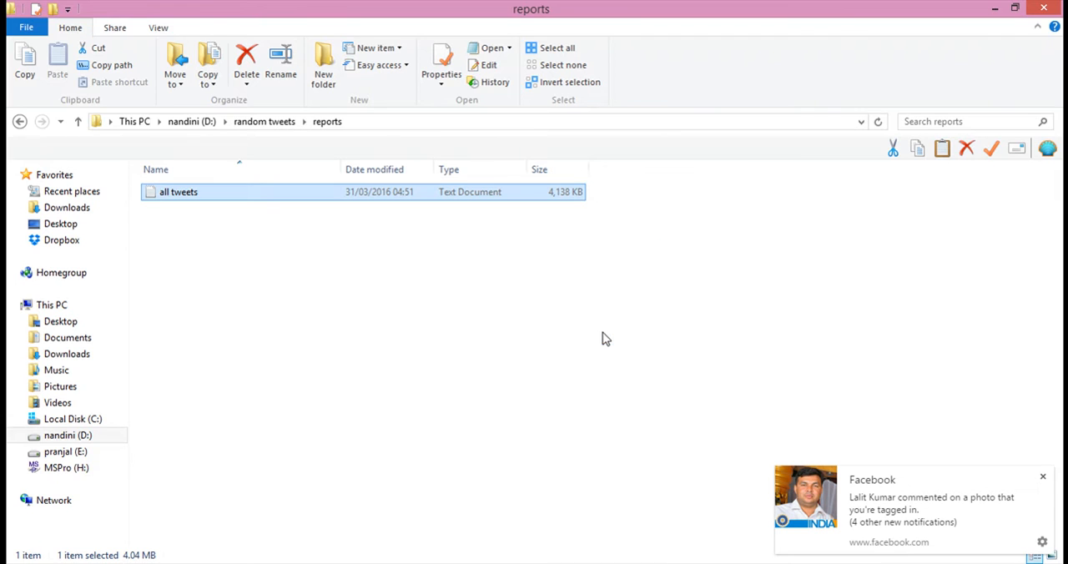
Step: Reopen the "all tweets" report from the reports folder, maximize it, and go to the beginning of its feed list
left_click(224, 367)
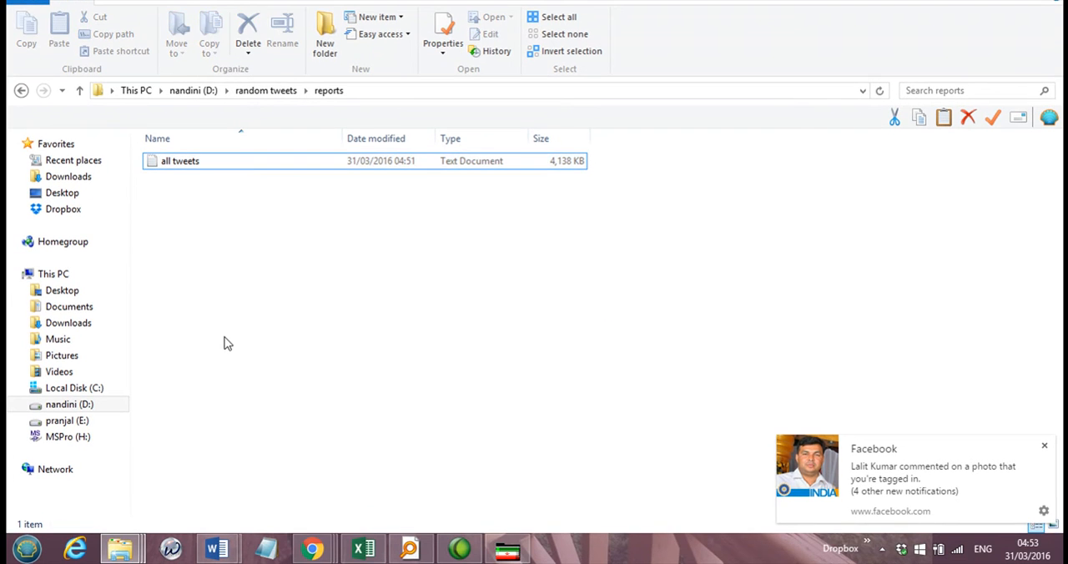
double_click(185, 181)
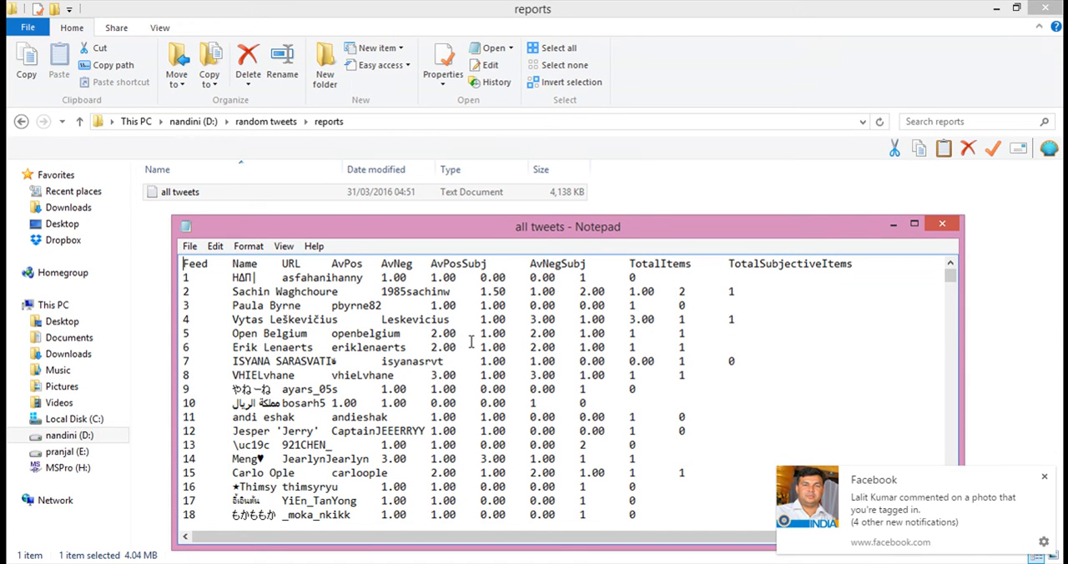
key("ctrl+a")
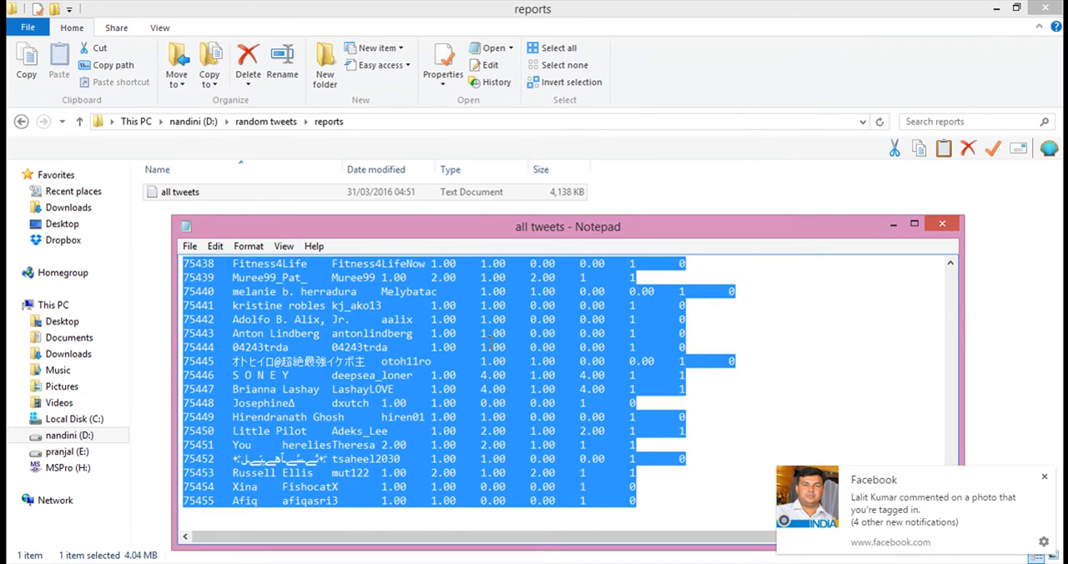
left_click(491, 344)
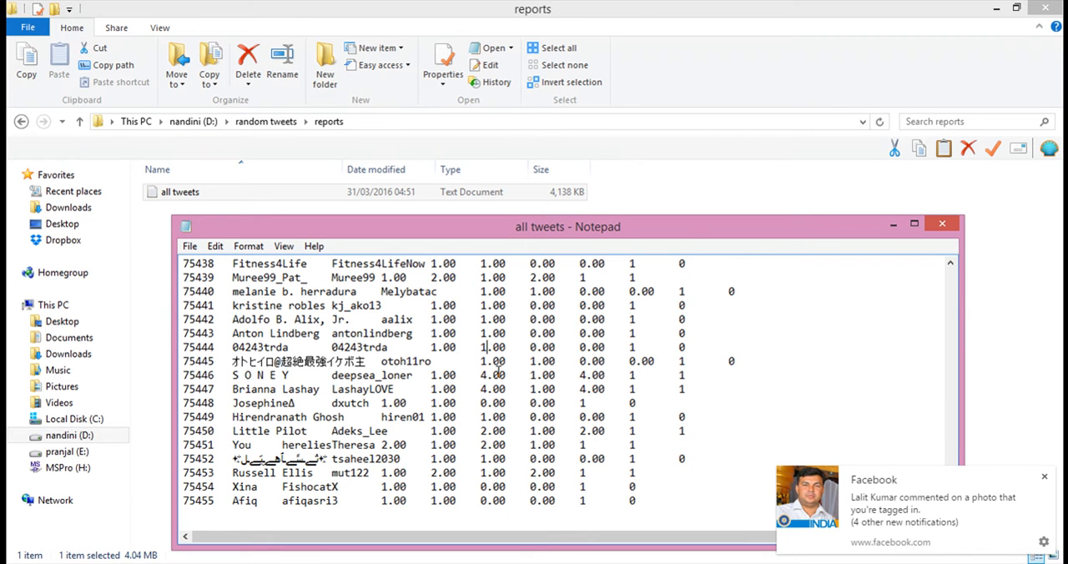
scroll(498, 371, "up", 20)
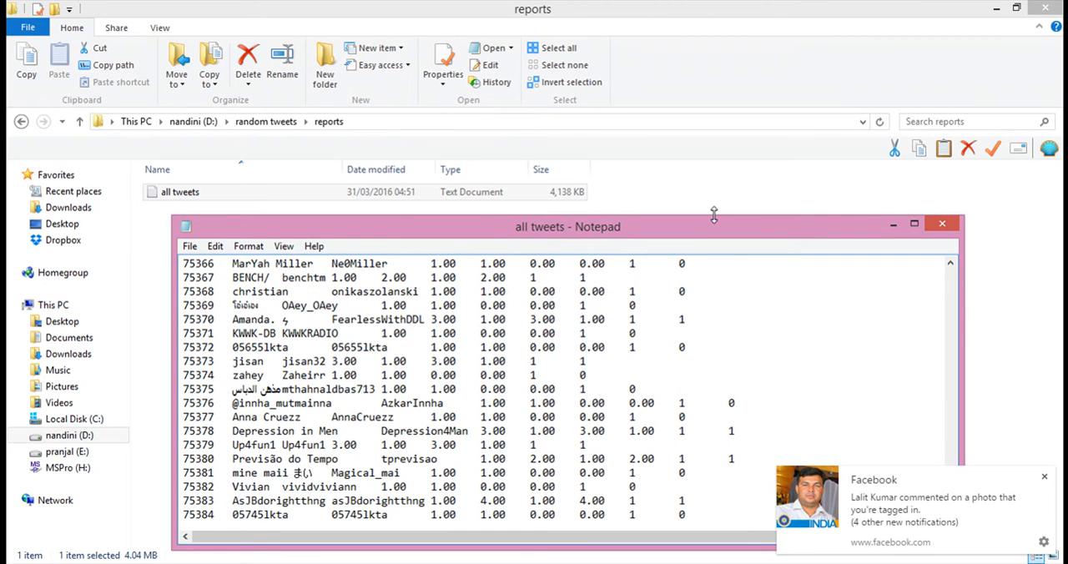
left_click(915, 223)
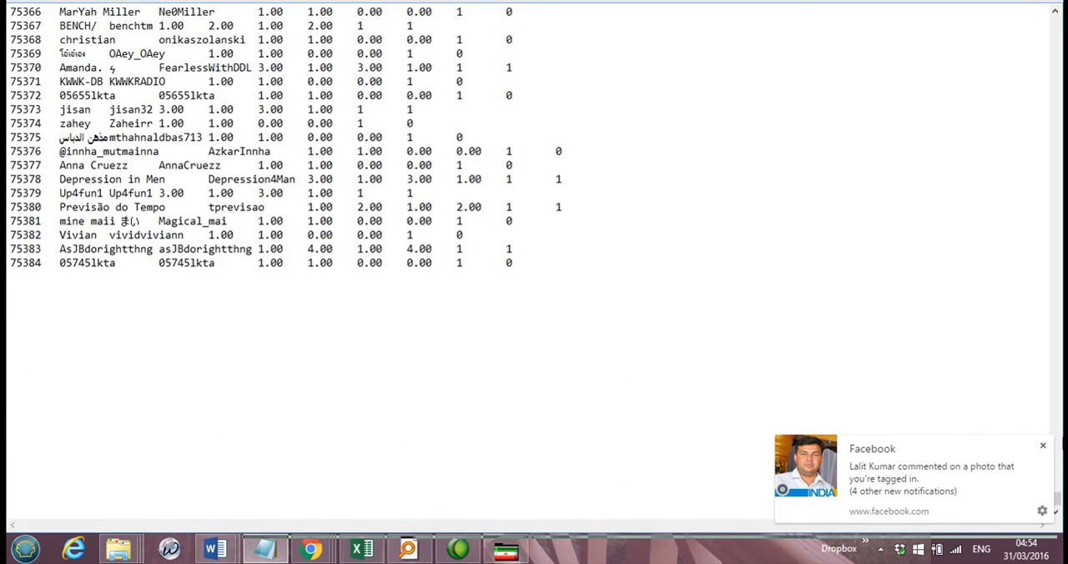
left_click_drag(1057, 499, 1055, 20)
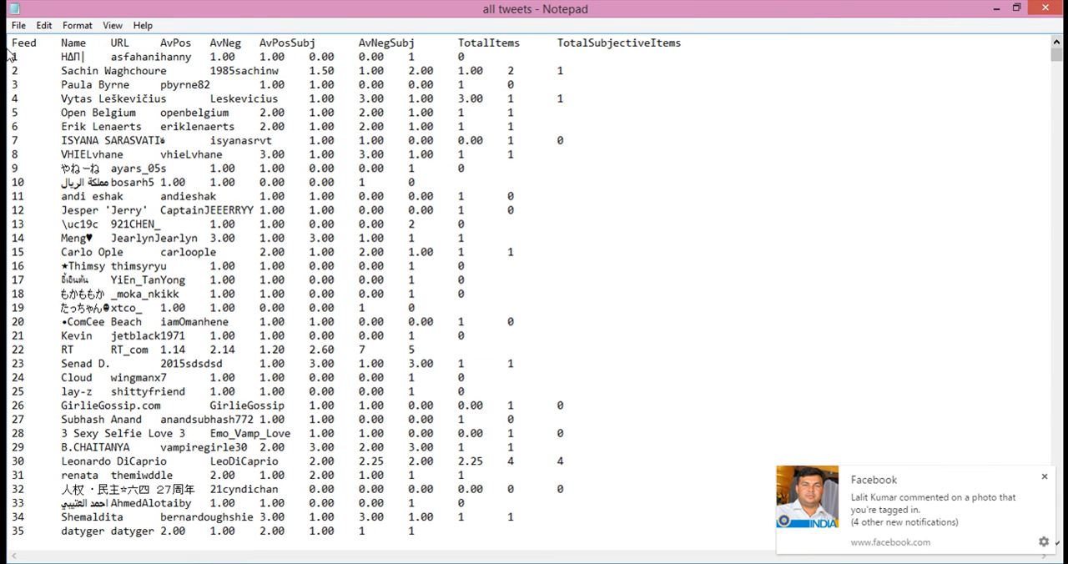
Step: Copy the report's header and first 12 feed rows, restore the cleared list in Excel, and paste the copied rows at A19
left_click_drag(11, 45, 601, 215)
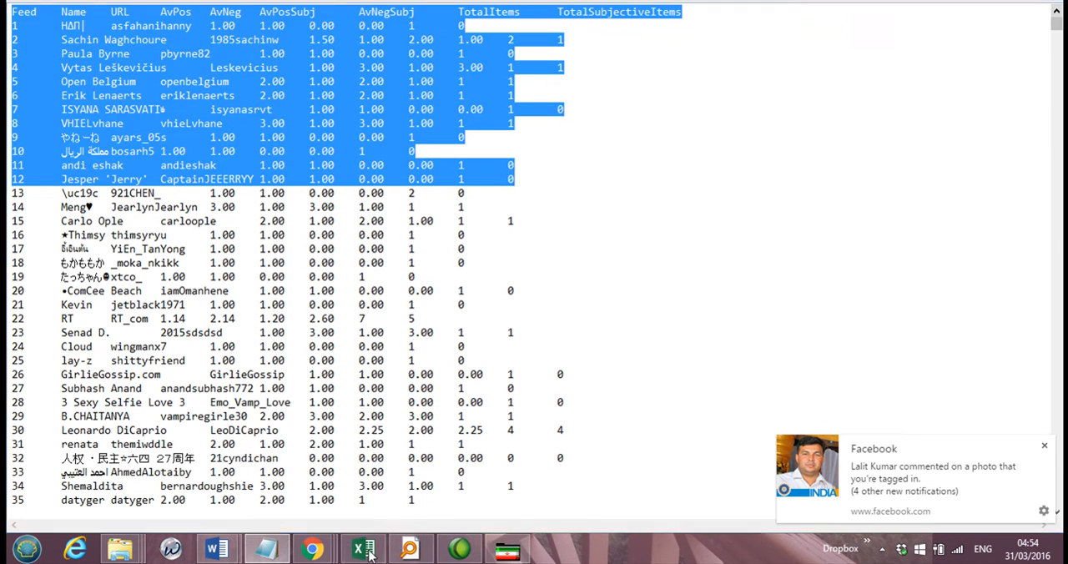
left_click(358, 550)
key("ctrl+v")
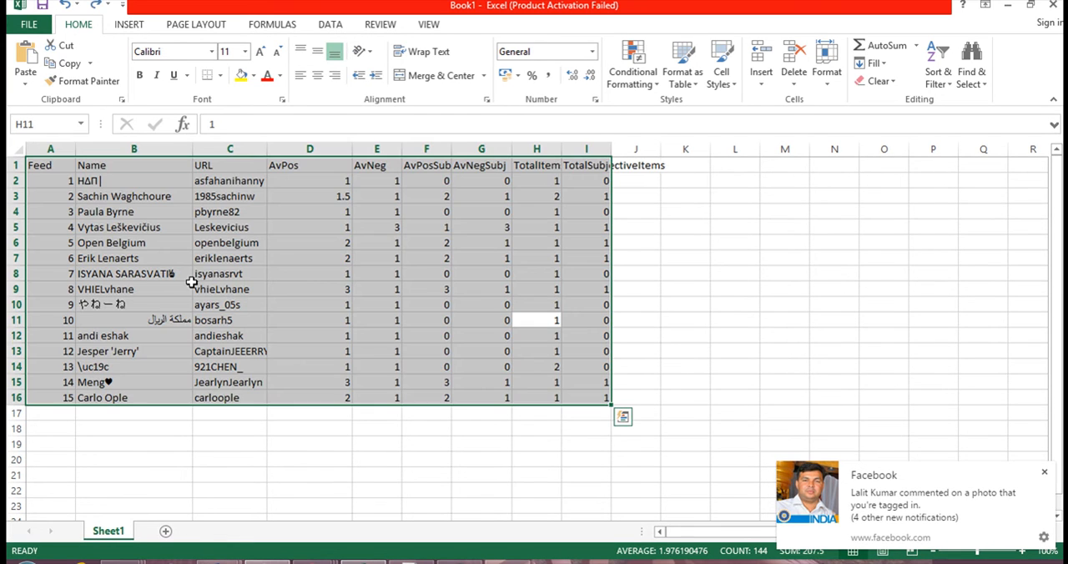
scroll(92, 393, "down", 2)
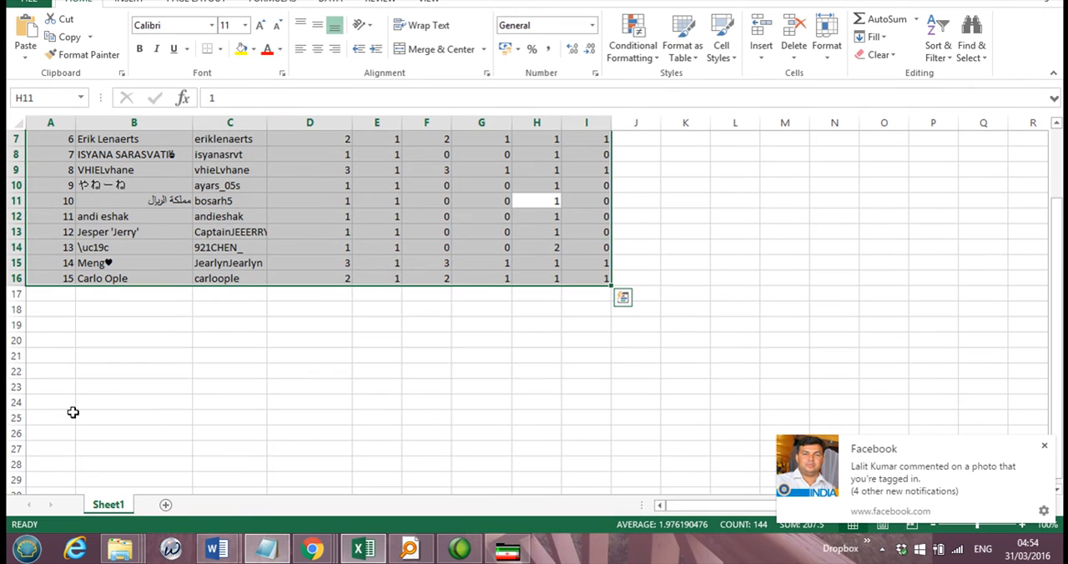
left_click(64, 326)
key("ctrl+v")
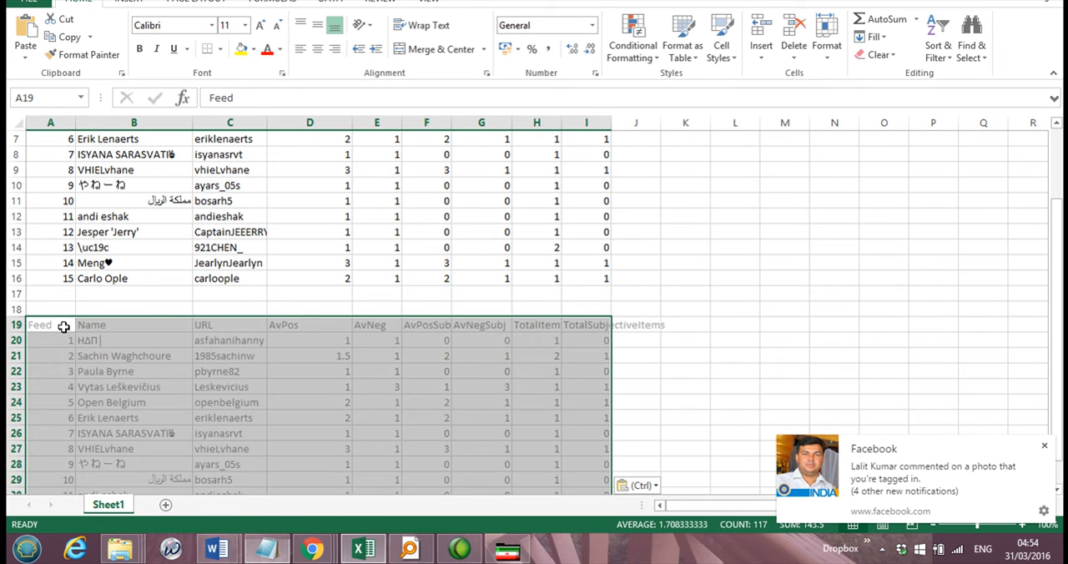
Step: Compare the original feed list at A1 with the newly pasted list at A19
scroll(248, 410, "up", 2)
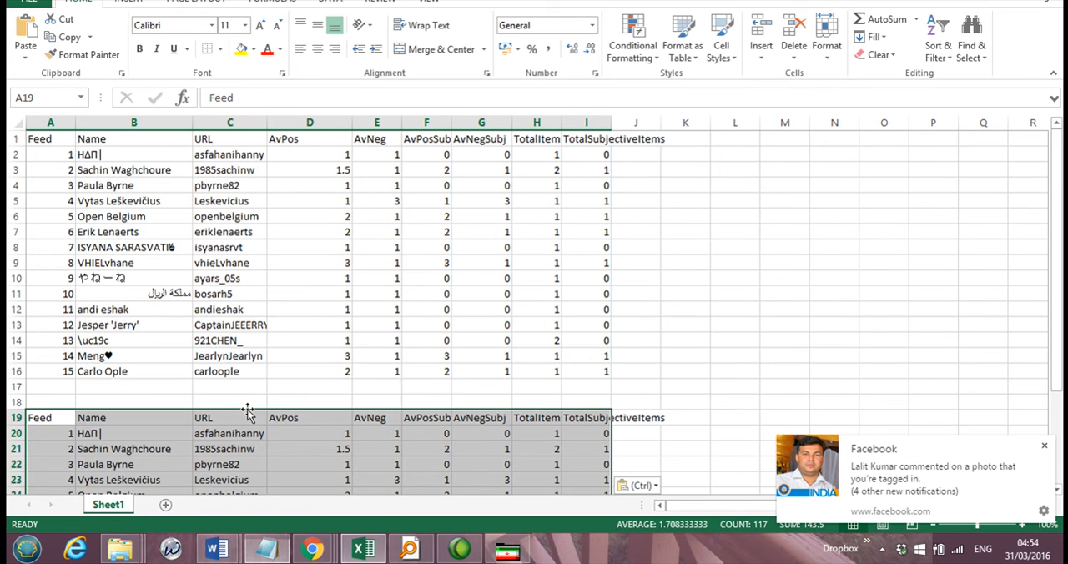
scroll(248, 410, "down", 5)
scroll(247, 410, "up", 5)
scroll(248, 410, "down", 5)
scroll(248, 410, "up", 5)
scroll(248, 410, "down", 3)
scroll(248, 410, "down", 1)
scroll(248, 410, "up", 4)
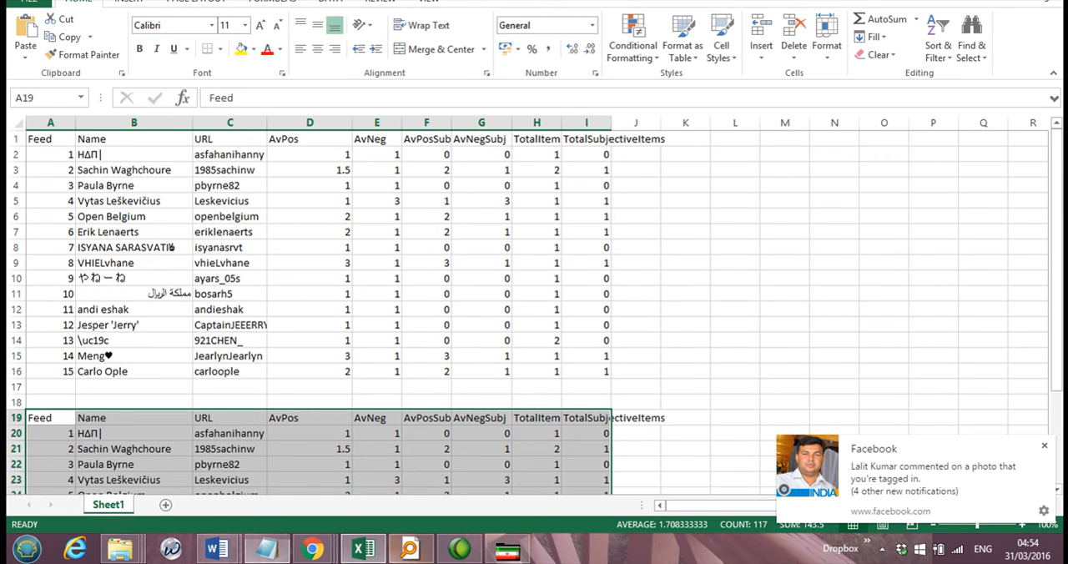
Step: Review Mozdeh's sentiment options, and return to Excel to check the sentiment values of both feed lists again
left_click(508, 550)
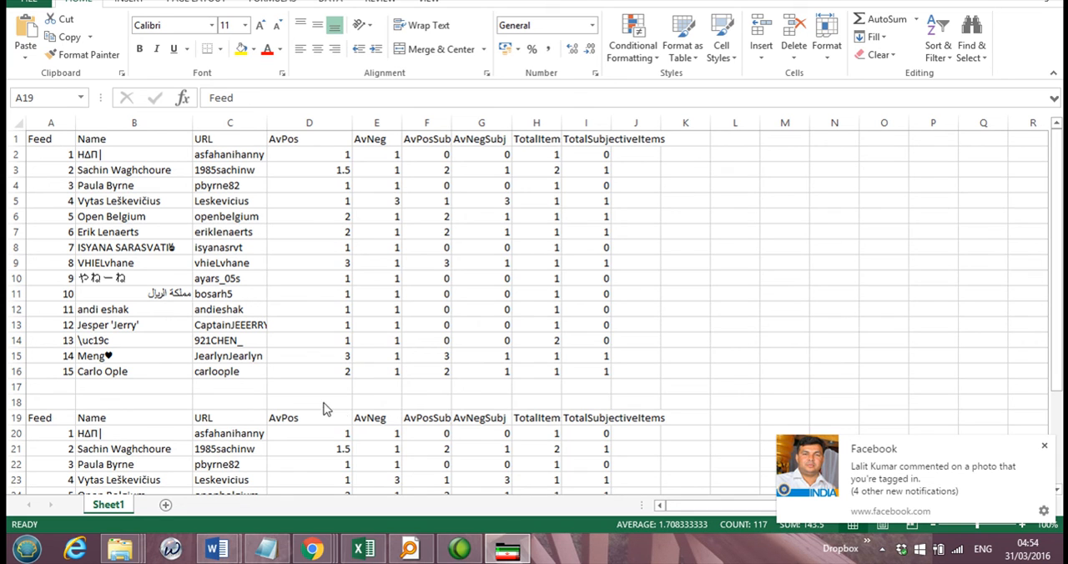
left_click(261, 438)
scroll(262, 437, "down", 1)
scroll(261, 438, "up", 1)
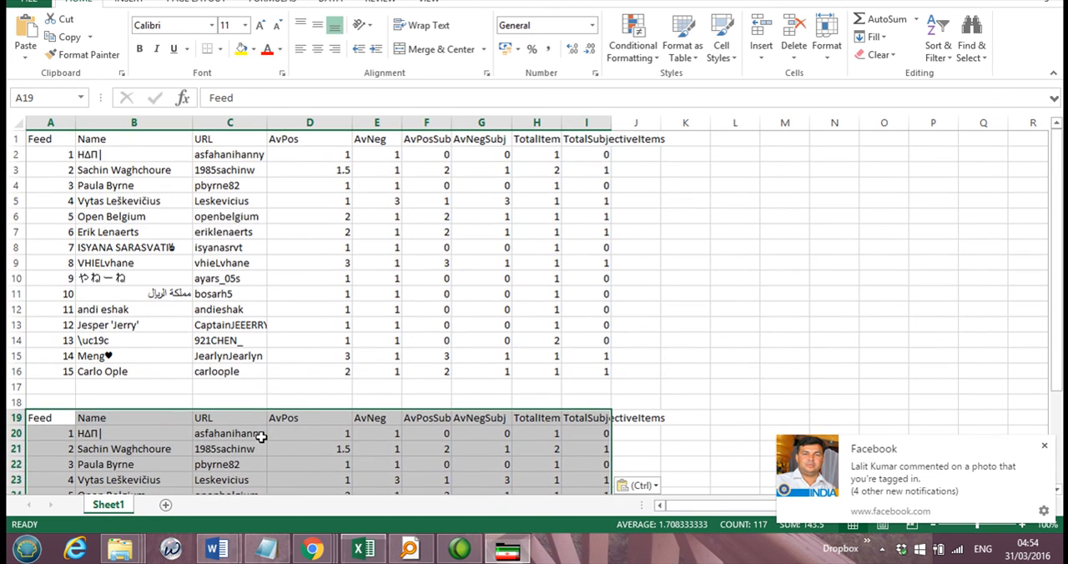
left_click(506, 553)
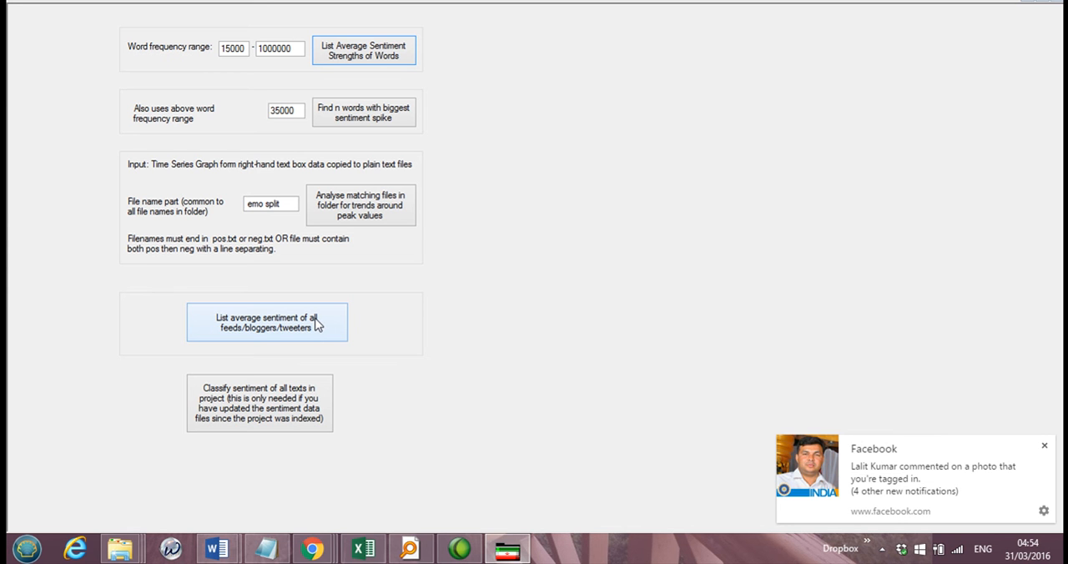
left_click(518, 554)
scroll(309, 302, "down", 2)
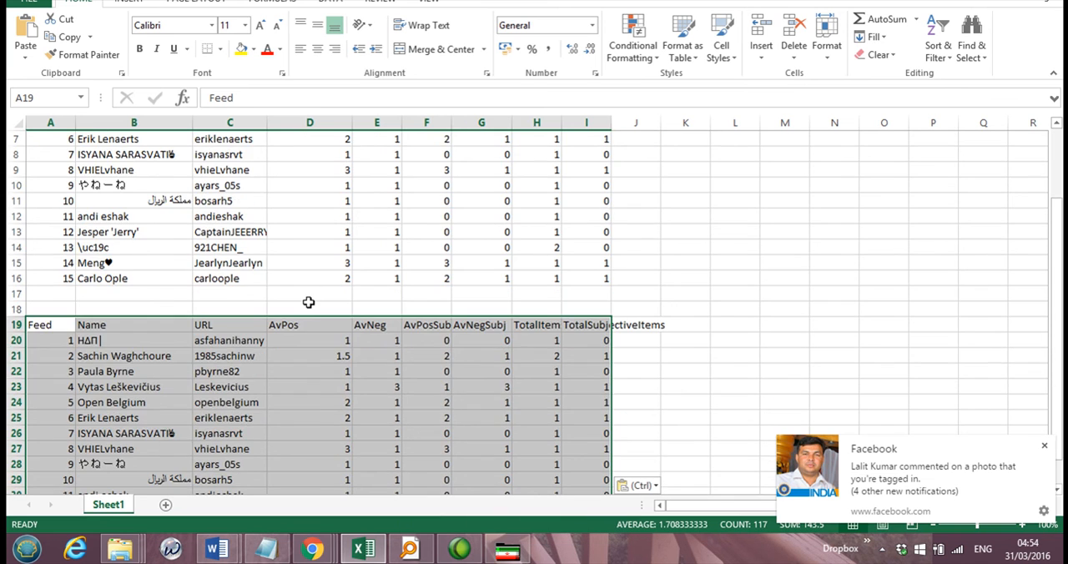
scroll(309, 302, "up", 2)
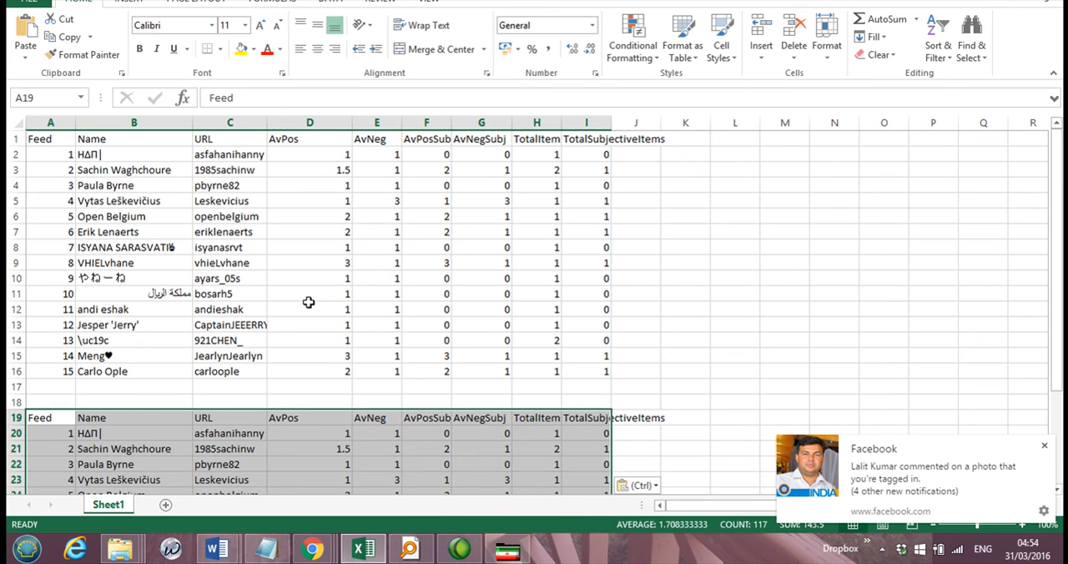
left_click(292, 189)
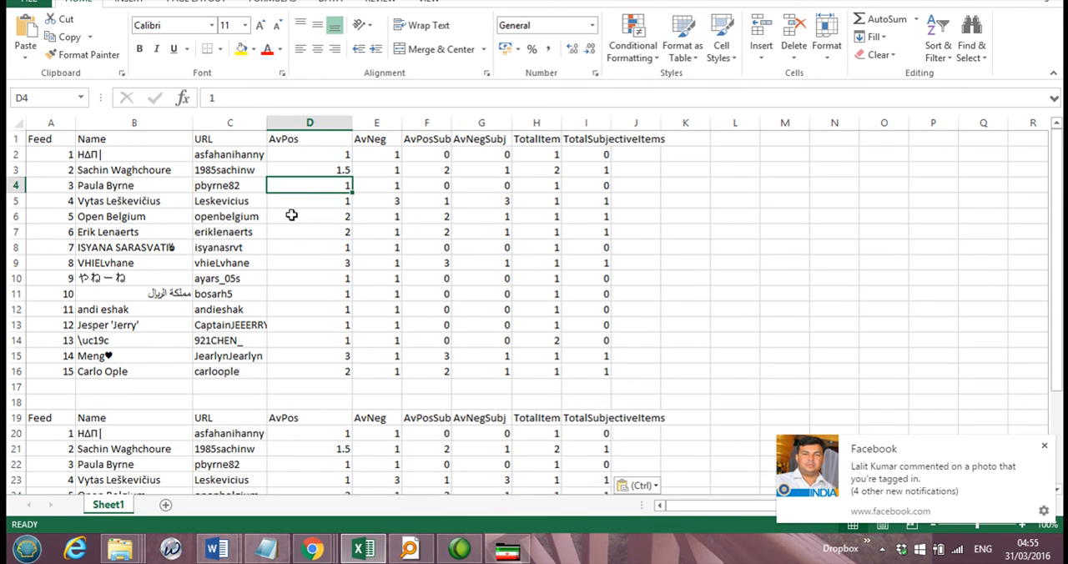